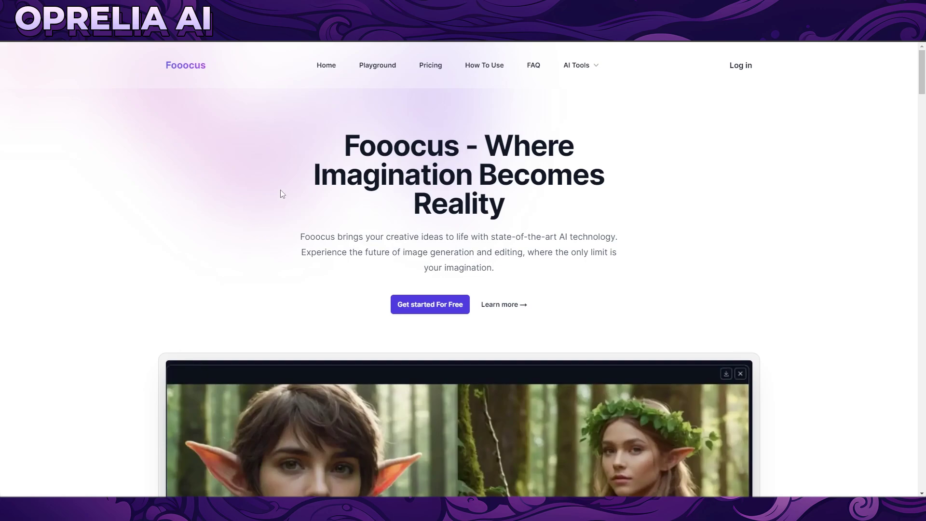
# Step: Scroll through the Fooocus site FAQ, briefly highlighting part of the prompt reweighting answer
pyautogui.scroll(-10, 660, 185)
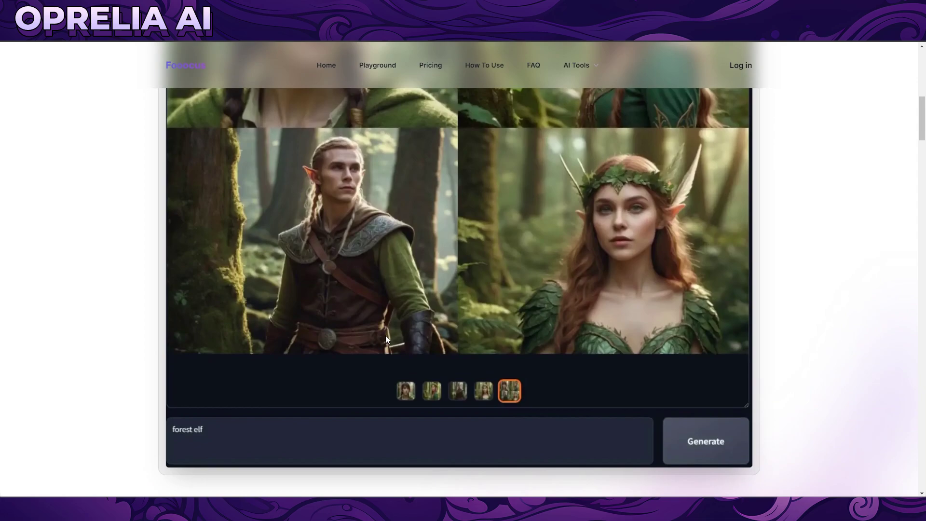
pyautogui.scroll(-8, 386, 339)
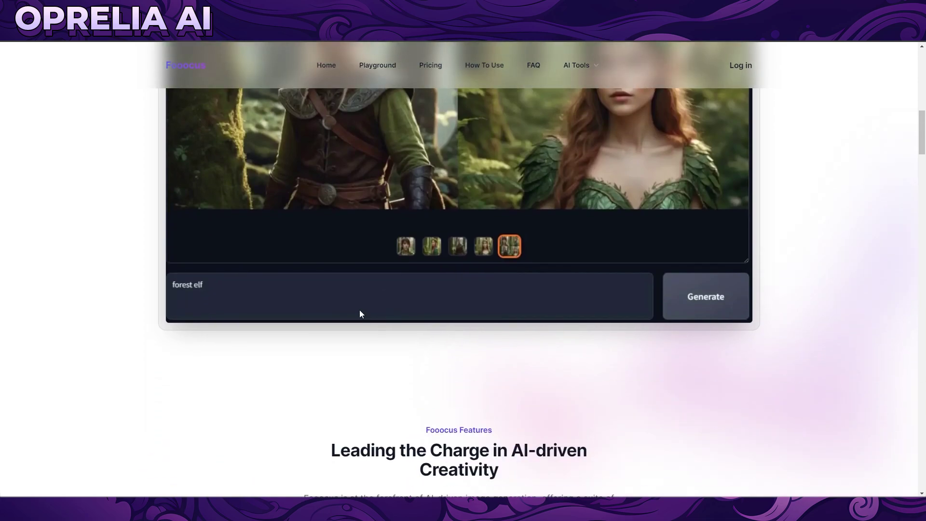
pyautogui.scroll(-2, 280, 290)
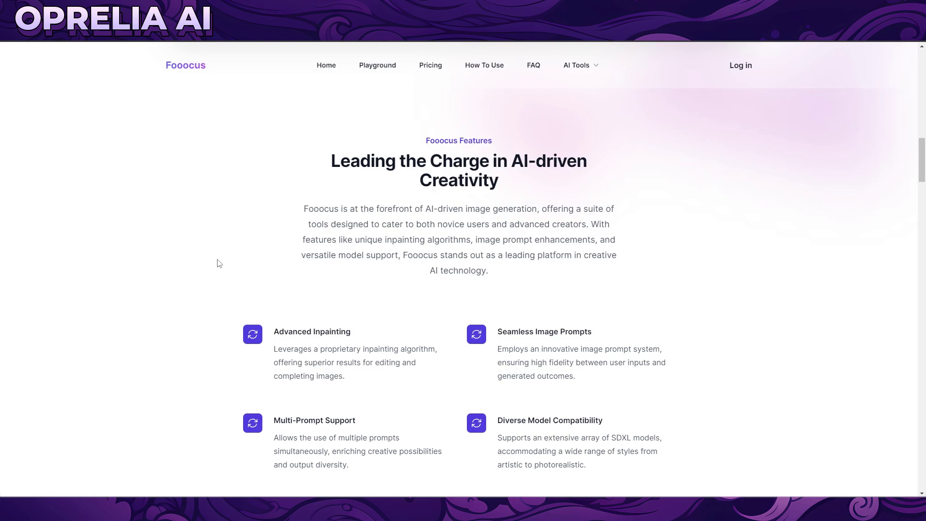
pyautogui.scroll(-15, 218, 263)
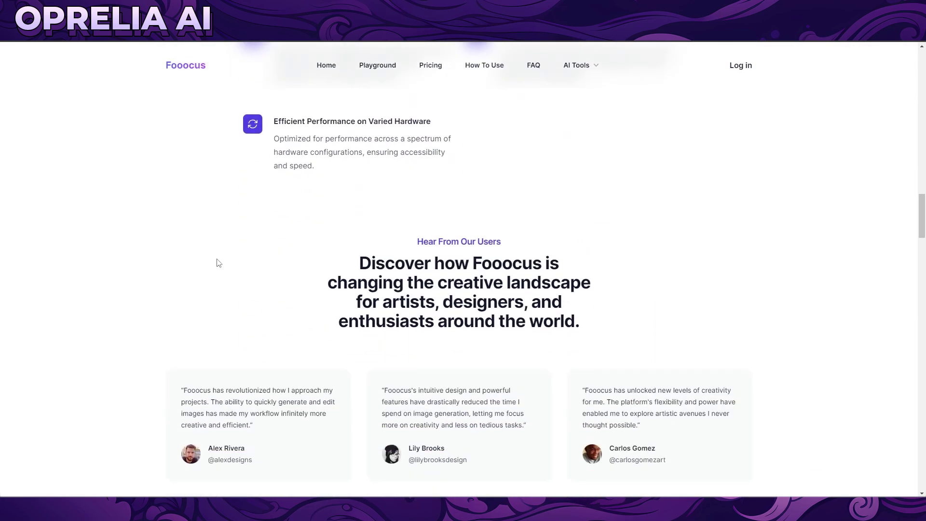
pyautogui.scroll(-1, 217, 263)
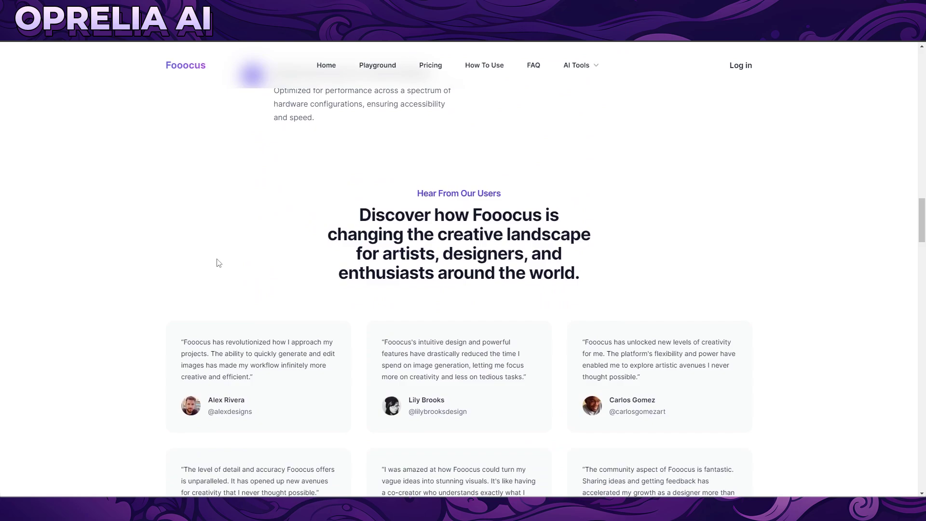
pyautogui.scroll(-3, 124, 238)
pyautogui.scroll(-3, 140, 239)
pyautogui.scroll(-6, 140, 239)
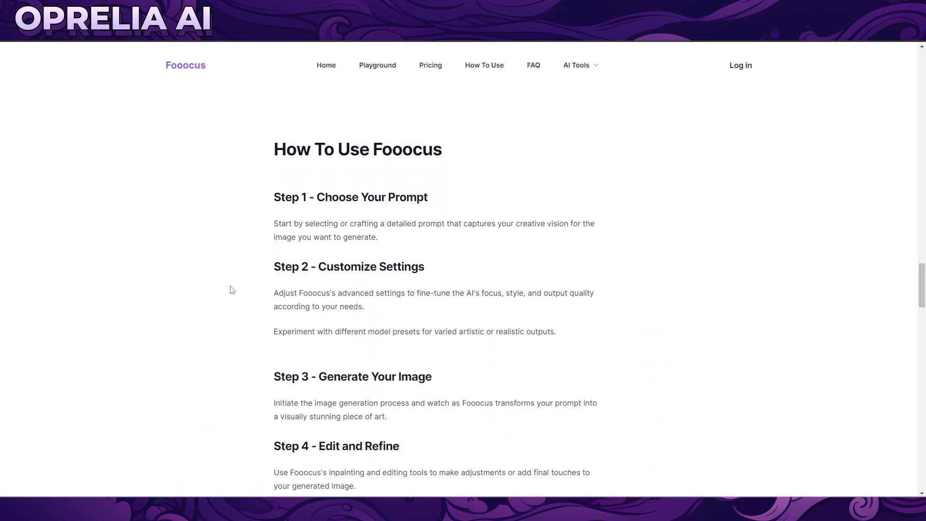
pyautogui.scroll(-6, 232, 289)
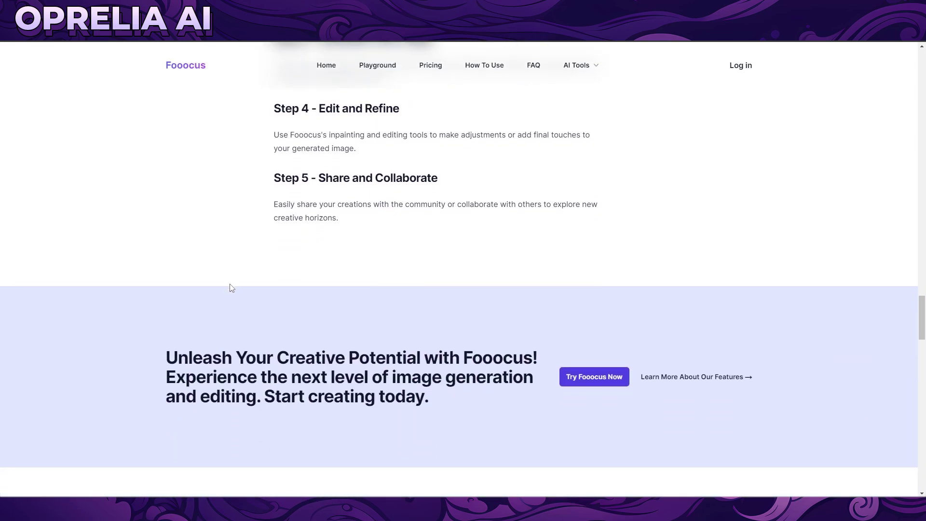
pyautogui.scroll(-6, 285, 301)
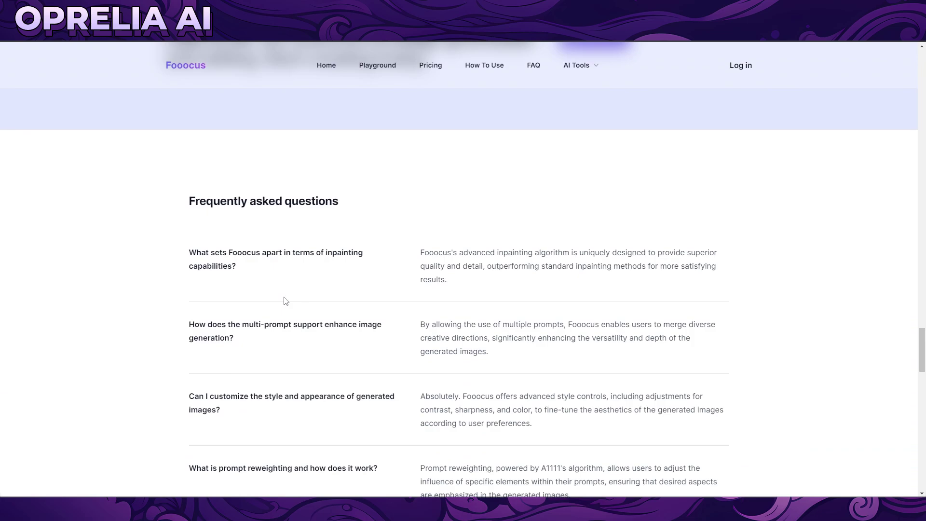
pyautogui.scroll(-5, 286, 301)
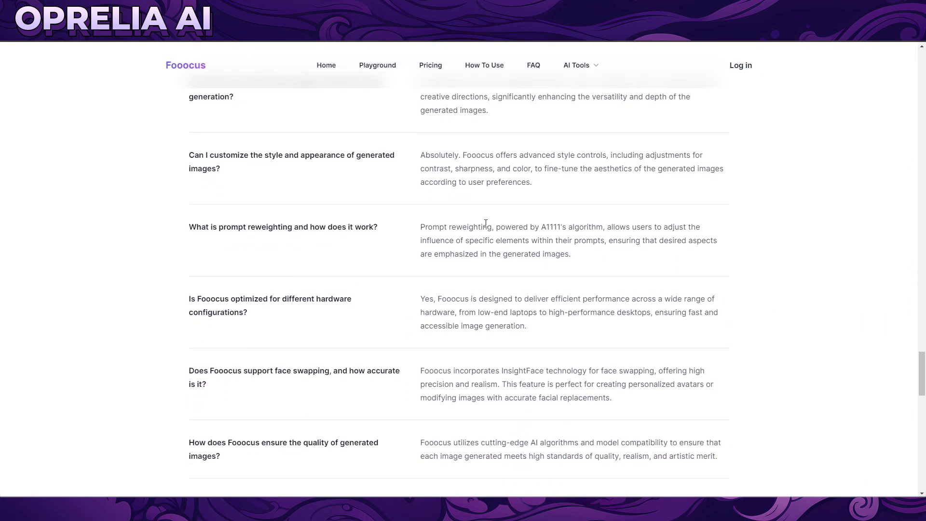
pyautogui.moveTo(478, 227); pyautogui.dragTo(596, 229)
pyautogui.click(594, 228)
pyautogui.scroll(-8, 440, 238)
pyautogui.scroll(-7, 399, 237)
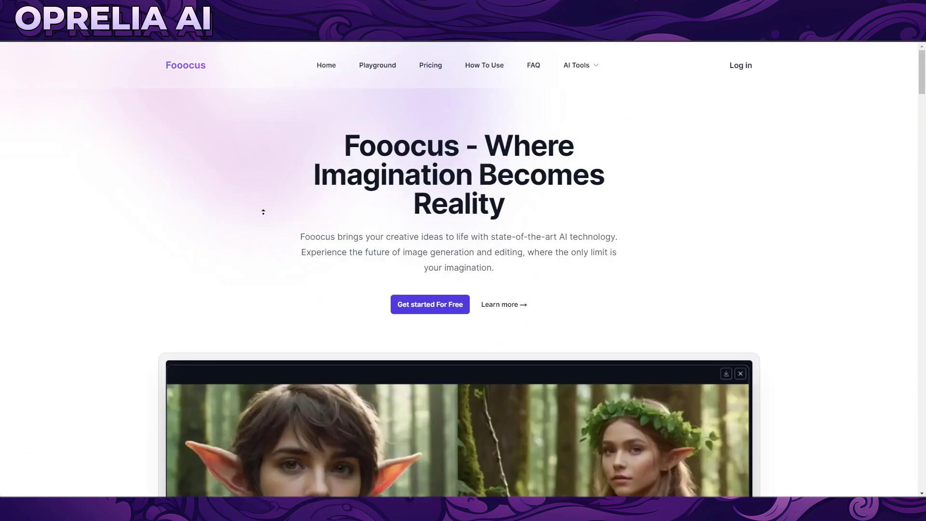
# Step: Review the Free $0 and Advanced $9.9/month plans on Pricing, then go to the GitHub repository
pyautogui.click(427, 66)
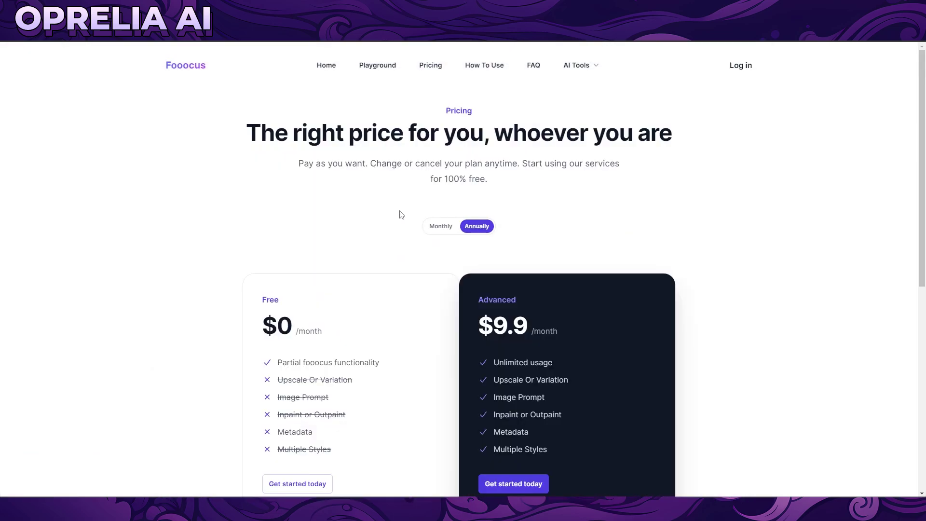
pyautogui.scroll(-2, 402, 217)
pyautogui.moveTo(470, 208); pyautogui.dragTo(606, 249)
pyautogui.click(606, 249)
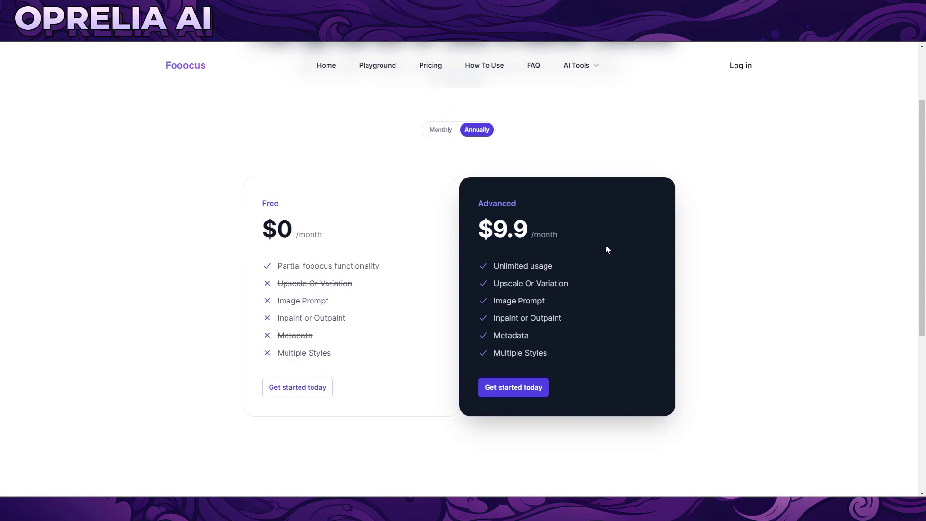
pyautogui.moveTo(468, 230); pyautogui.dragTo(569, 229)
pyautogui.click(569, 228)
pyautogui.scroll(2, 412, 233)
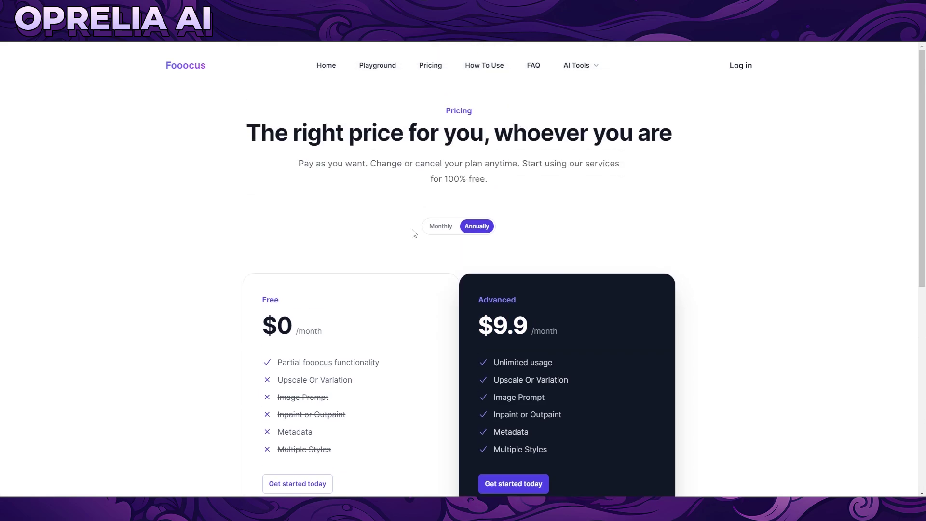
pyautogui.scroll(-7, 412, 233)
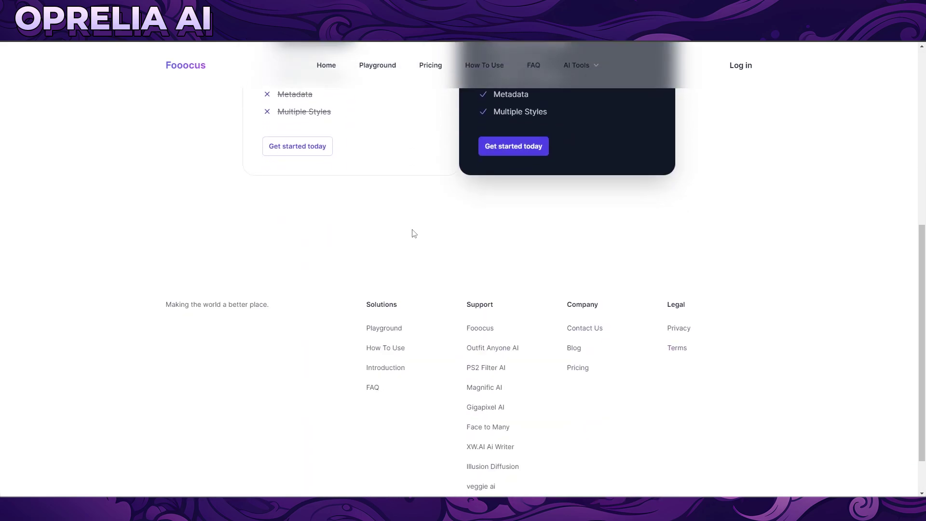
pyautogui.scroll(7, 412, 234)
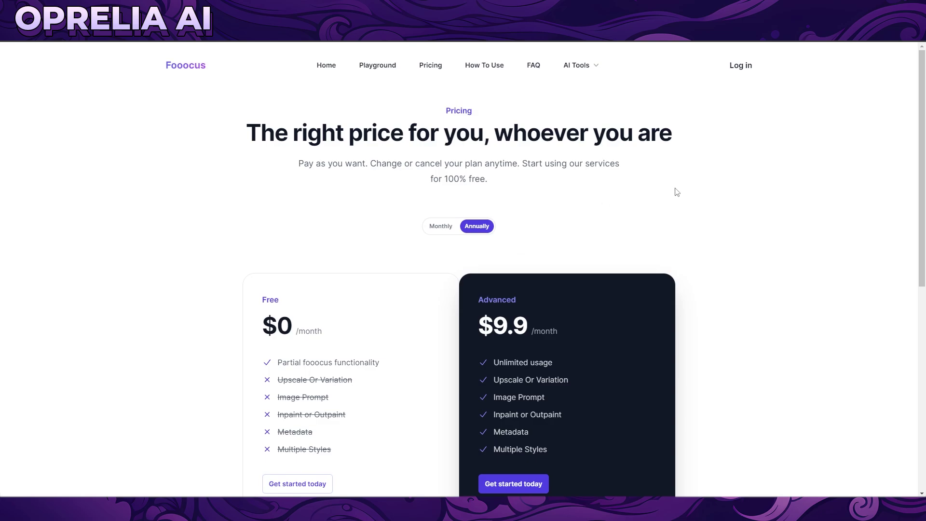
pyautogui.click(789, 29)
# Step: Scroll down to the Fooocus README, open its preview image, and return to the repository
pyautogui.scroll(-12, 344, 214)
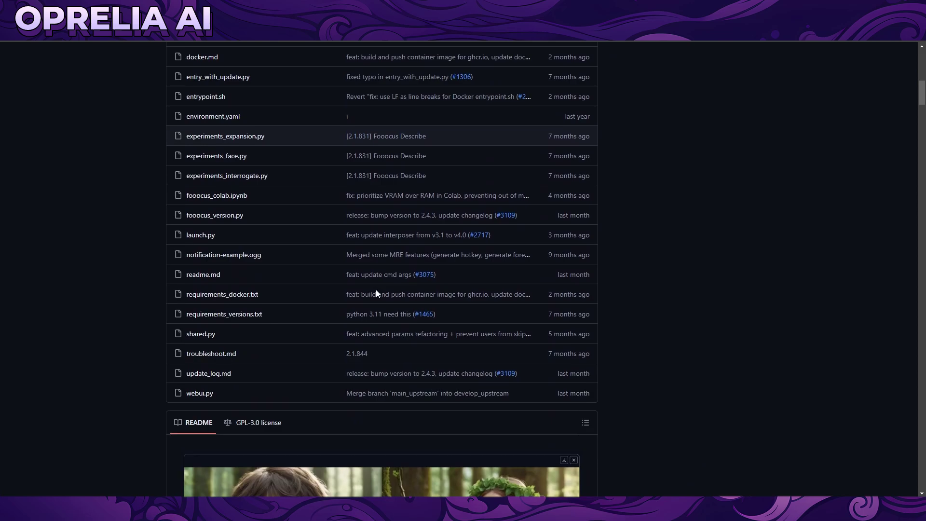
pyautogui.scroll(-4, 656, 427)
pyautogui.scroll(-4, 656, 426)
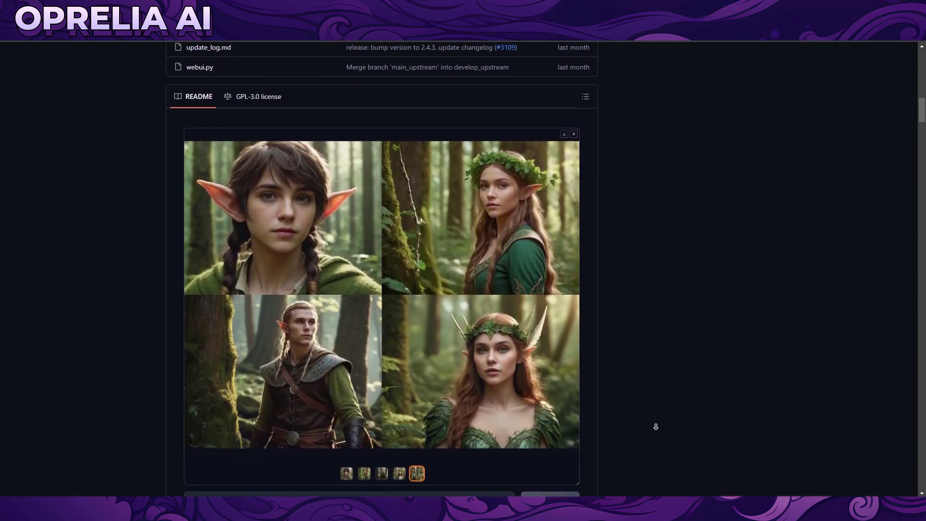
pyautogui.click(392, 379)
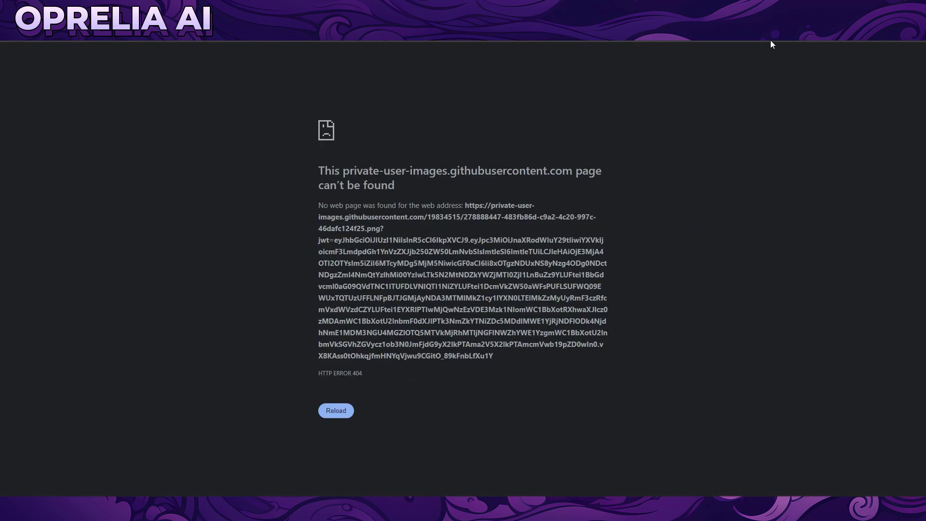
pyautogui.hotkey('alt', 'Left')
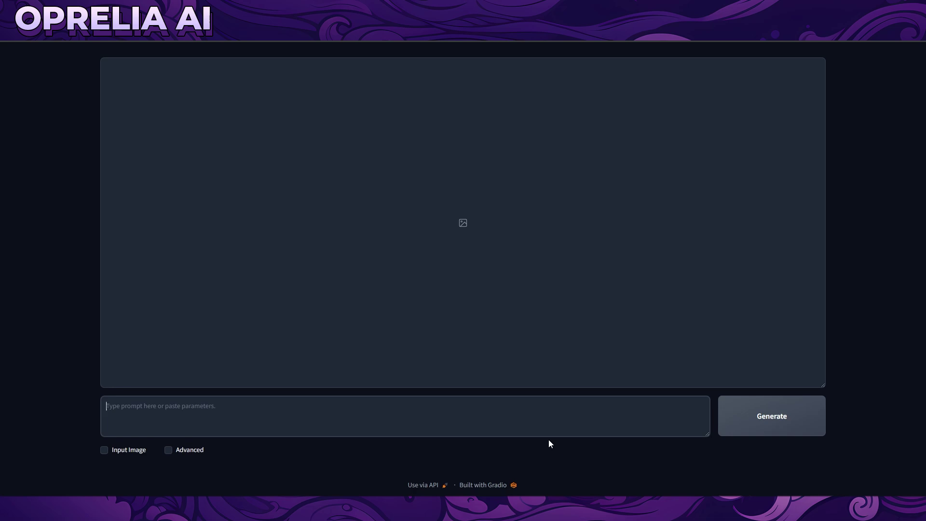
# Step: Enter the prompt 'A Girl listening to a music with her headphones, High quality, 4K' and generate
pyautogui.write('A Girl listening to a music wit')
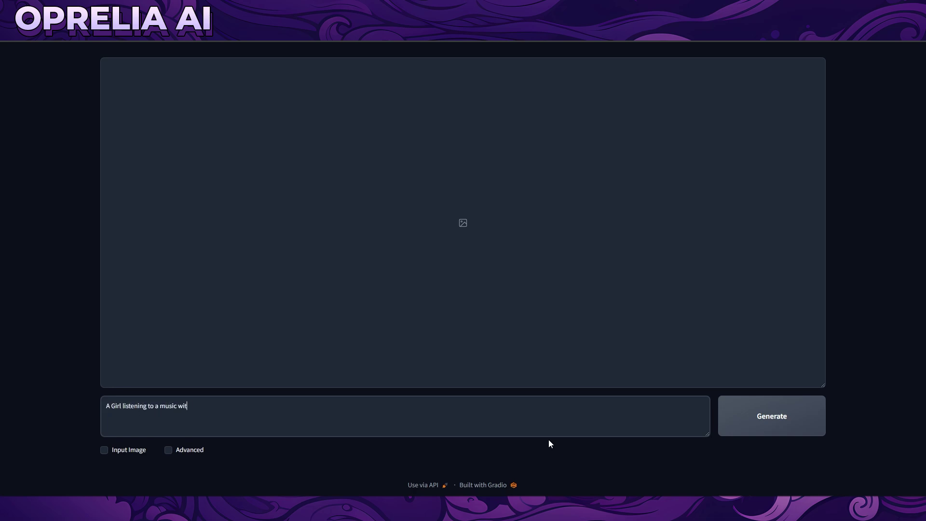
pyautogui.write('h her headphones, High quality, 4K')
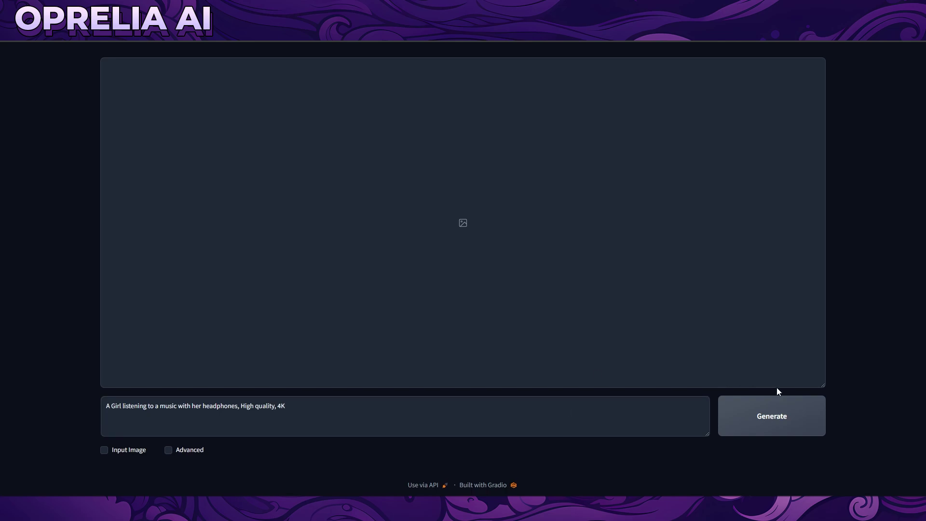
pyautogui.click(762, 420)
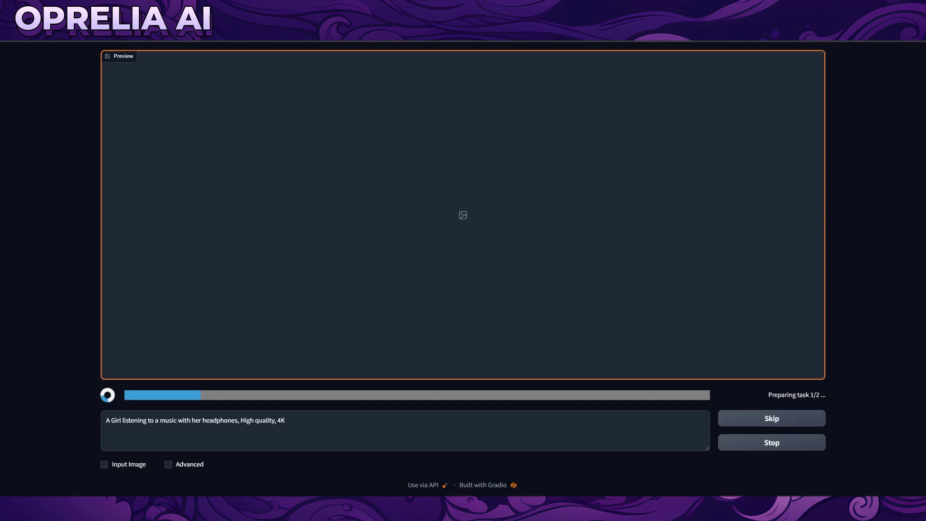
# Step: Check generation progress in the cmd console and open the Fooocus installation folder while waiting
pyautogui.moveTo(314, 509)
pyautogui.click(370, 456)
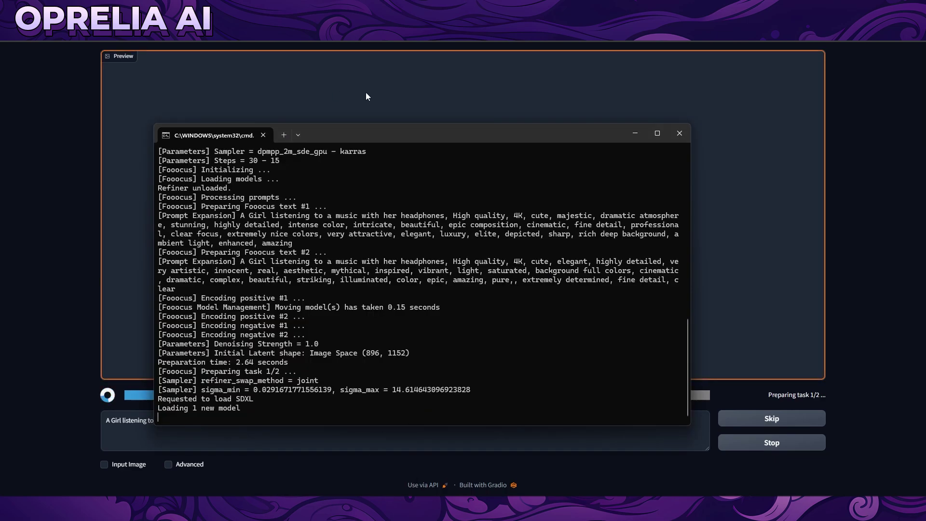
pyautogui.scroll(14, 313, 339)
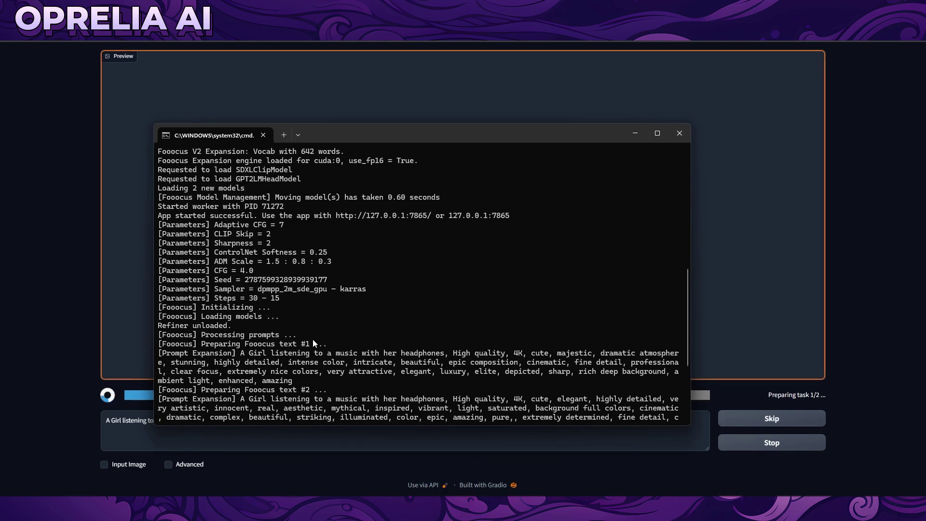
pyautogui.click(100, 254)
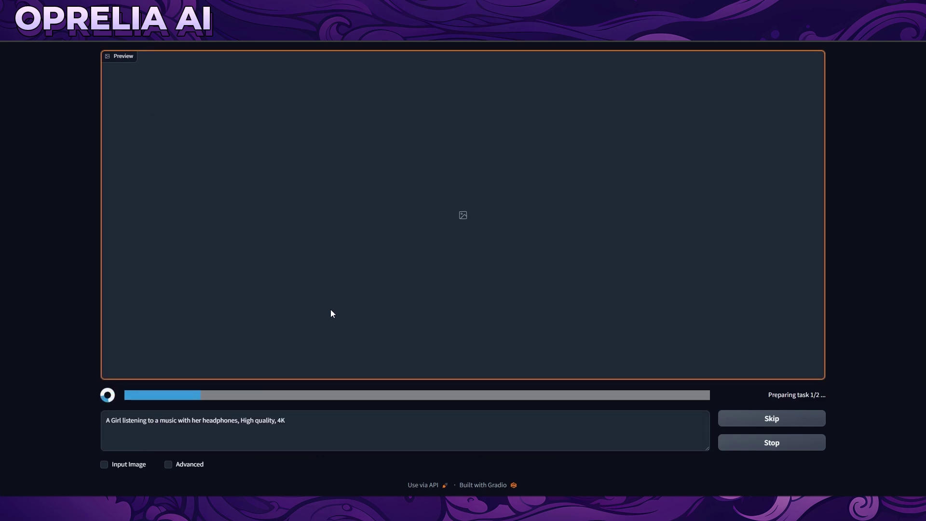
pyautogui.click(167, 518)
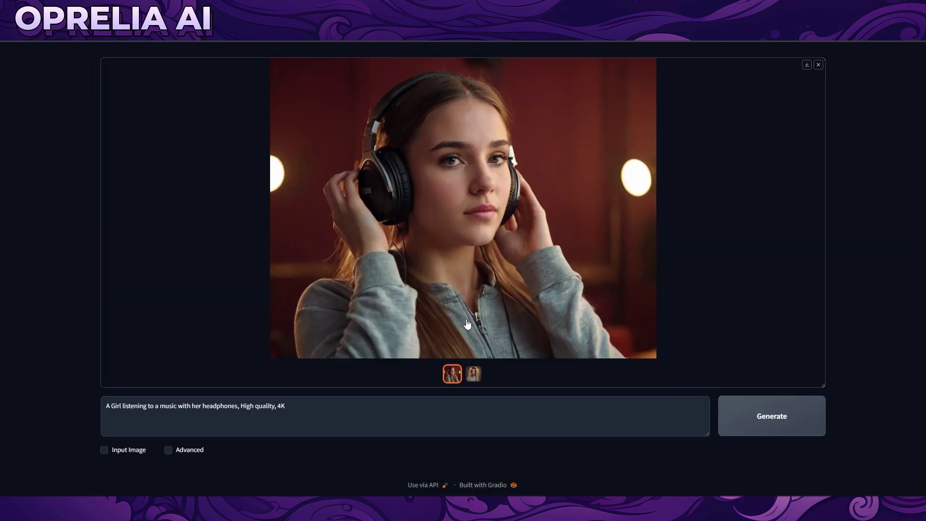
# Step: Compare the two headphone images in the gallery and turn on the Advanced settings panel
pyautogui.click(475, 373)
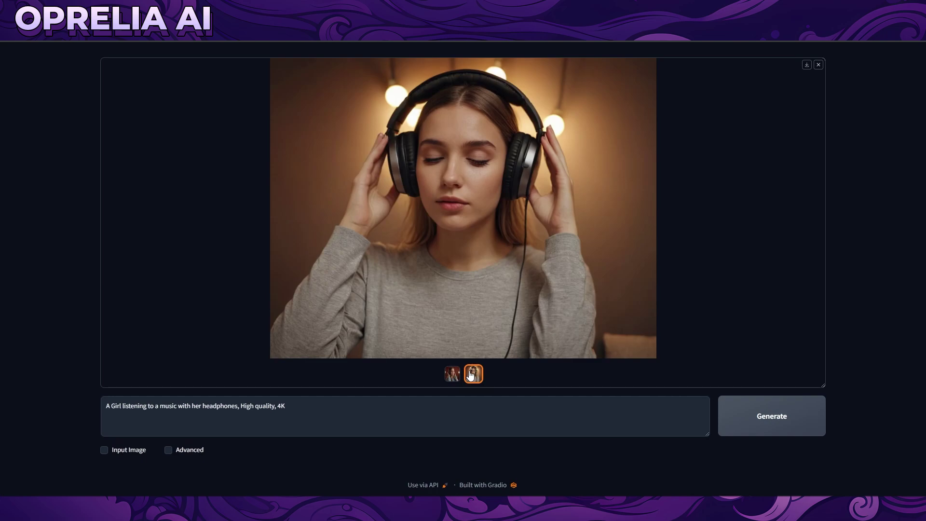
pyautogui.click(454, 374)
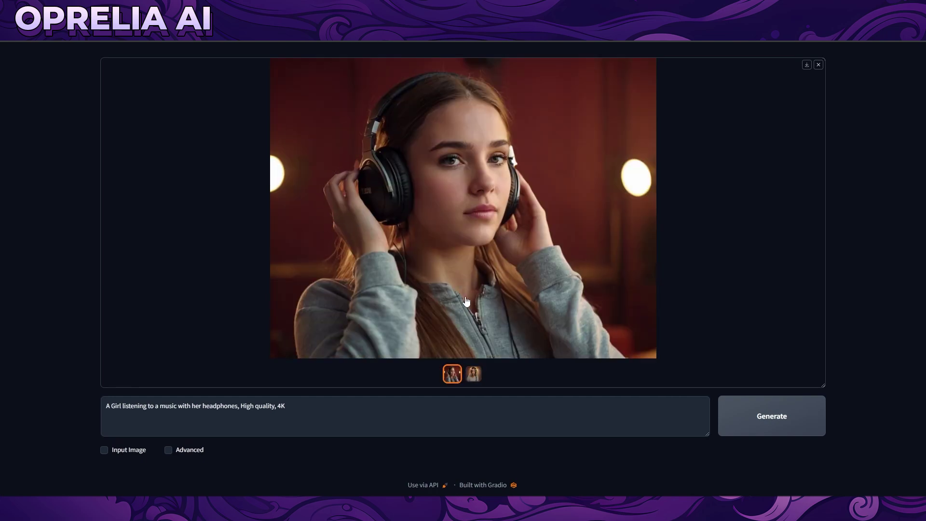
pyautogui.click(468, 372)
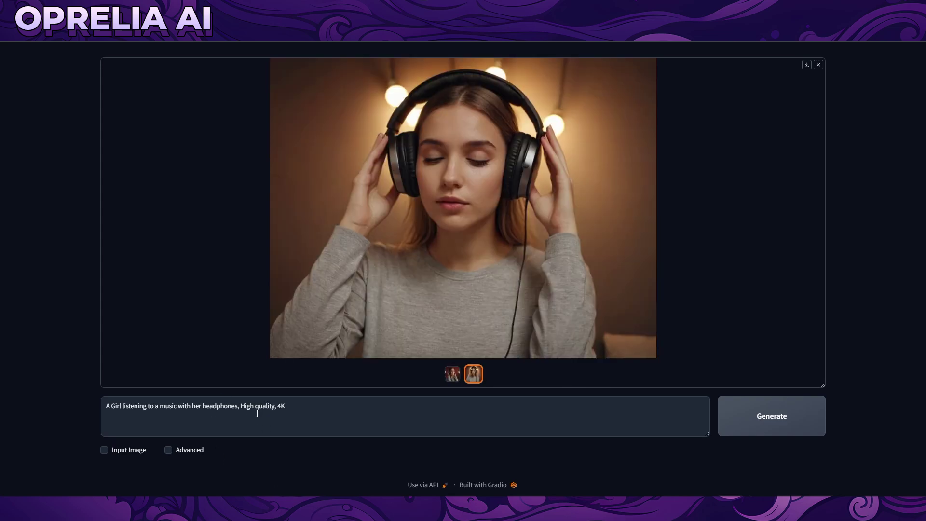
pyautogui.click(168, 450)
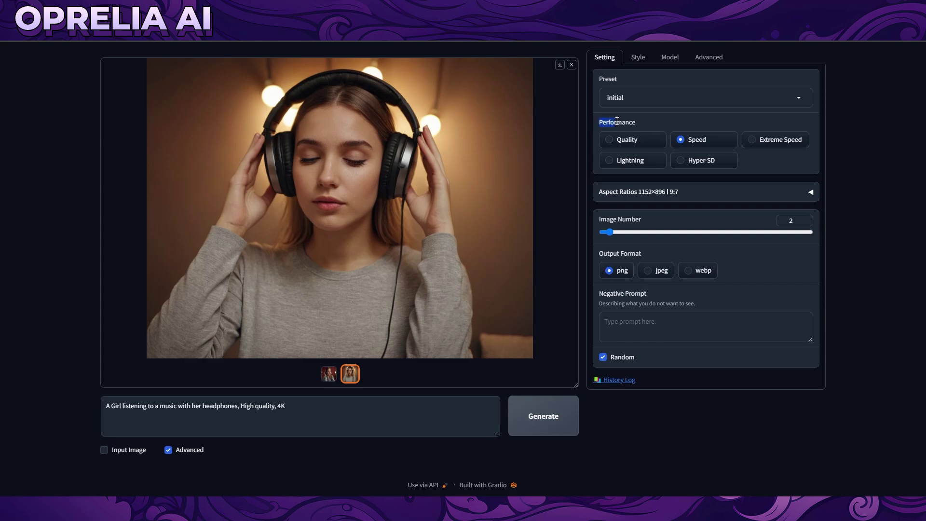
# Step: Set performance to Quality and generate two new headphone-girl images
pyautogui.click(641, 122)
pyautogui.click(542, 414)
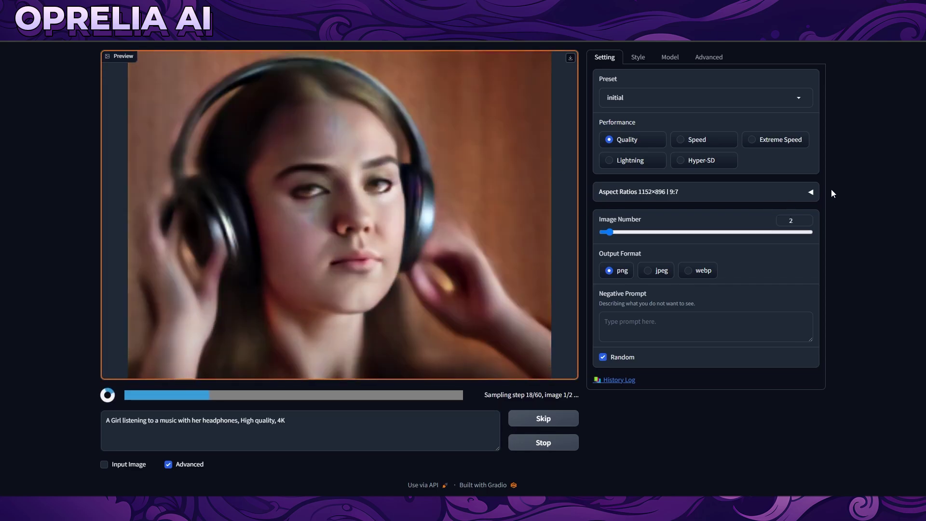
# Step: Expand the Aspect Ratios list and scroll through the resolution options while image 2 renders
pyautogui.click(810, 192)
pyautogui.scroll(-2, 795, 192)
pyautogui.scroll(1, 755, 206)
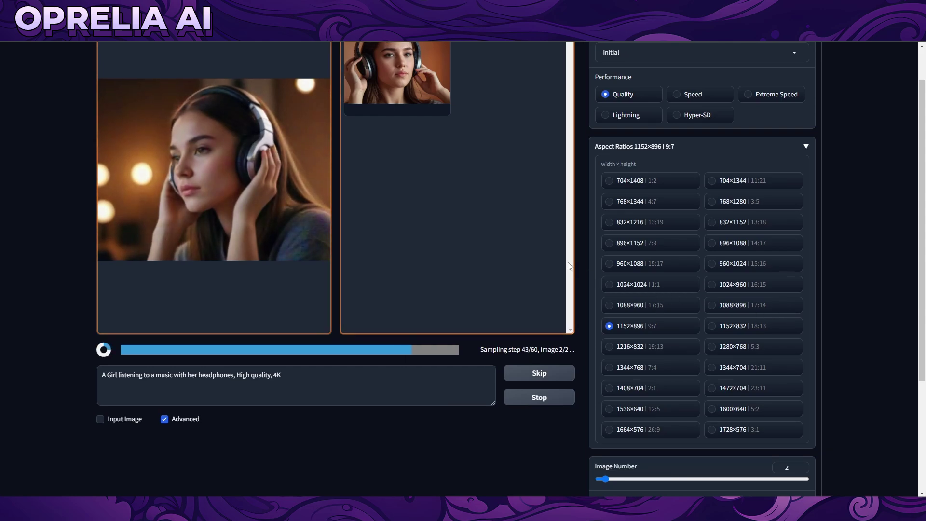
pyautogui.scroll(1, 678, 252)
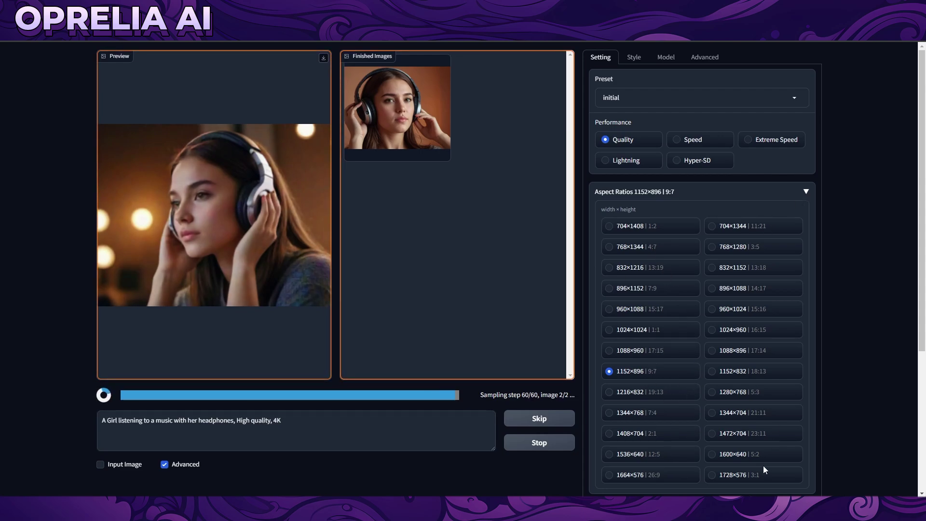
# Step: Choose the 1408×704 aspect ratio and compare the two finished Quality images
pyautogui.click(664, 441)
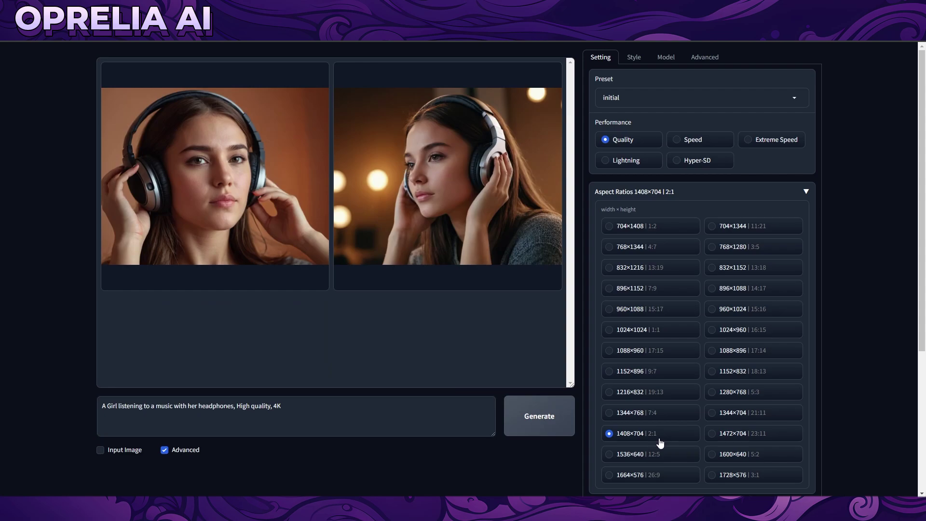
pyautogui.click(291, 280)
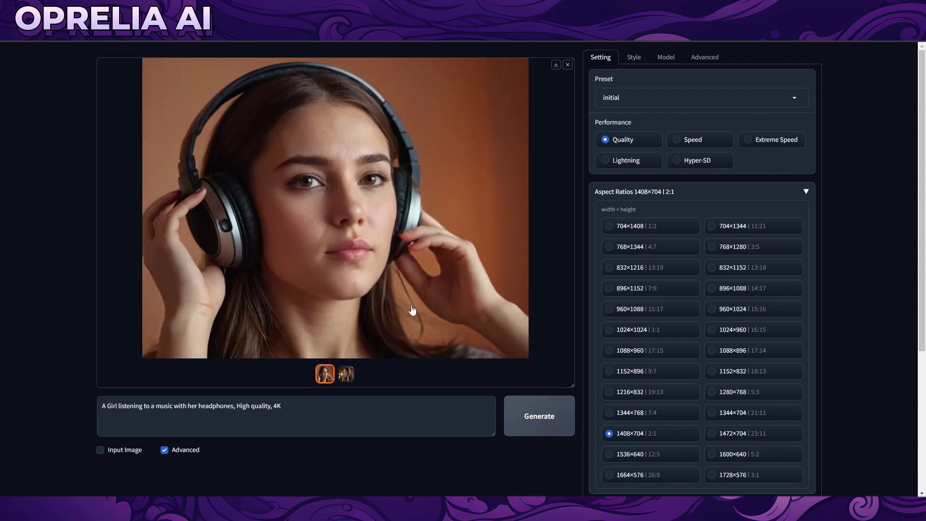
pyautogui.click(346, 374)
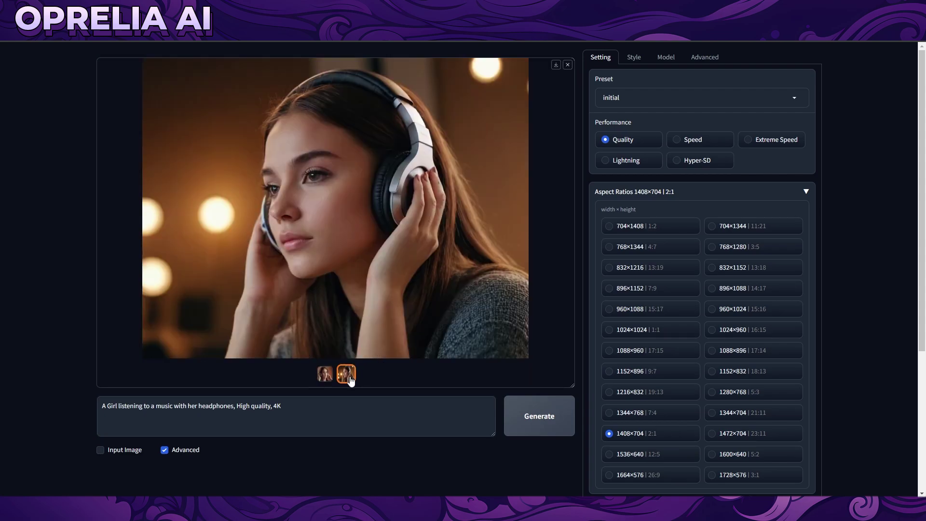
pyautogui.click(325, 374)
pyautogui.click(345, 376)
pyautogui.click(325, 374)
# Step: Collapse Aspect Ratios, switch performance to Extreme Speed, and raise the image number
pyautogui.click(721, 188)
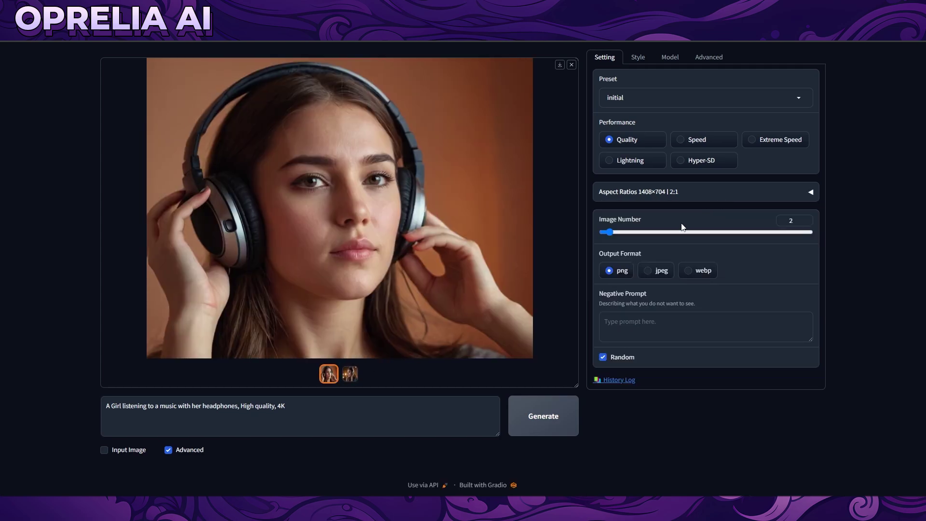
pyautogui.click(769, 144)
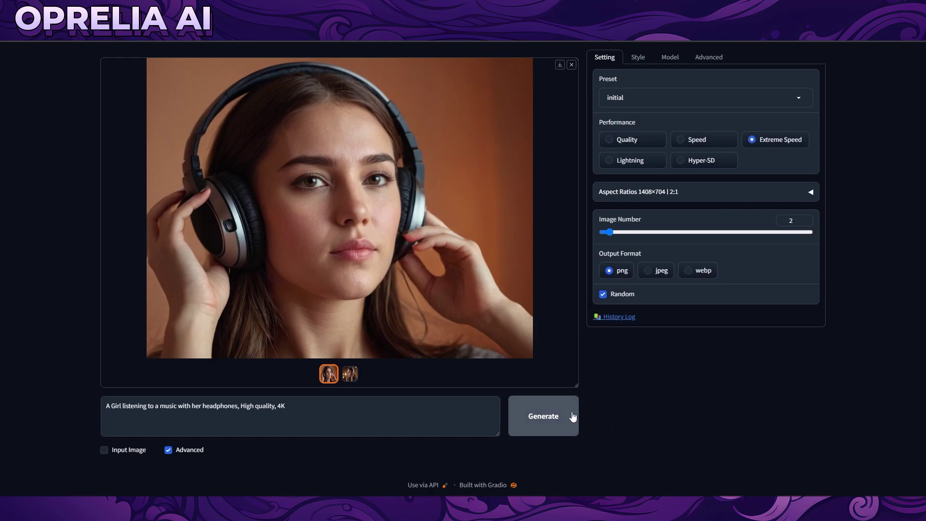
pyautogui.moveTo(609, 232); pyautogui.dragTo(818, 251)
# Step: Set Image Number to 3 and output format to webp, then generate the images
pyautogui.moveTo(872, 235); pyautogui.dragTo(613, 230)
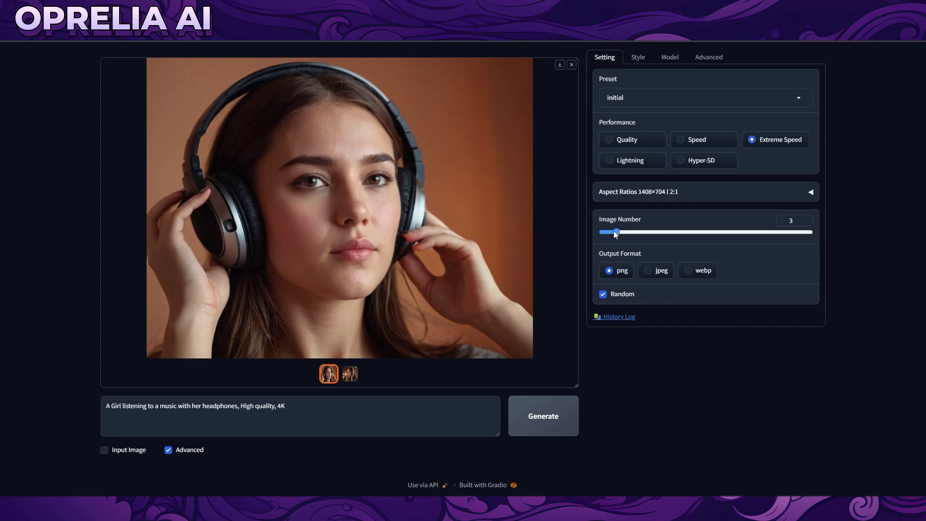
pyautogui.click(648, 270)
pyautogui.click(696, 274)
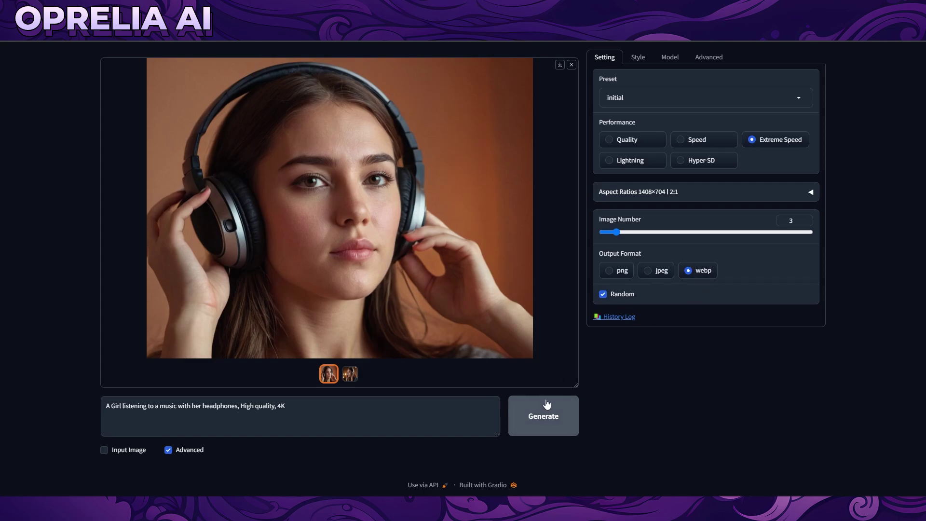
pyautogui.click(544, 417)
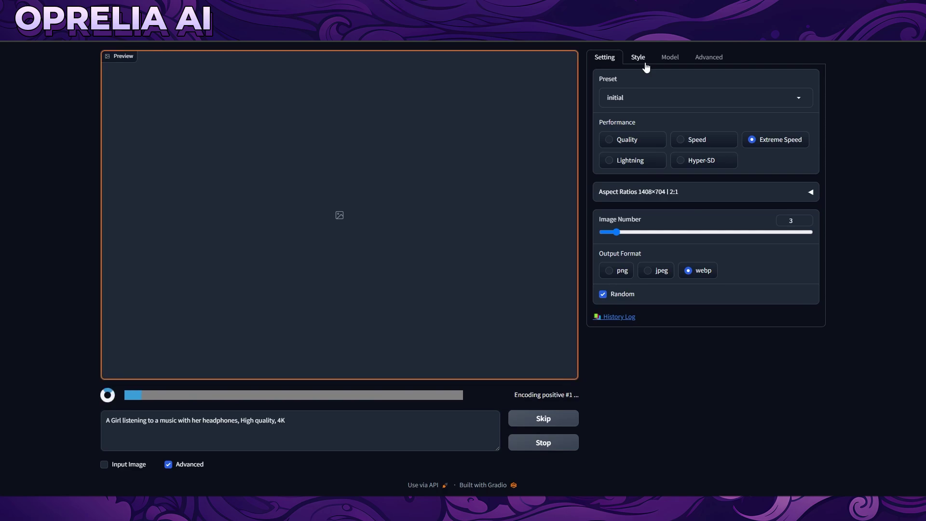
# Step: Show the Style list, skip the image being generated, and enlarge the first finished image
pyautogui.click(645, 62)
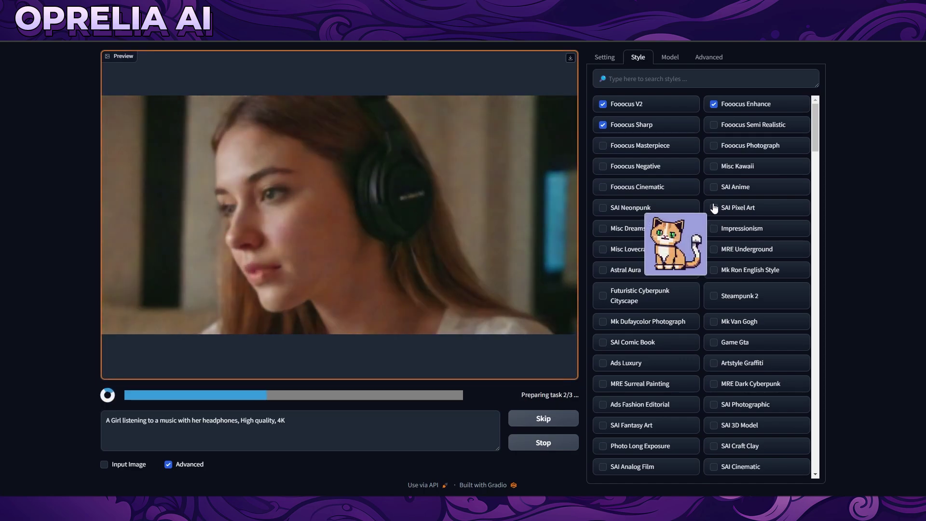
pyautogui.click(534, 422)
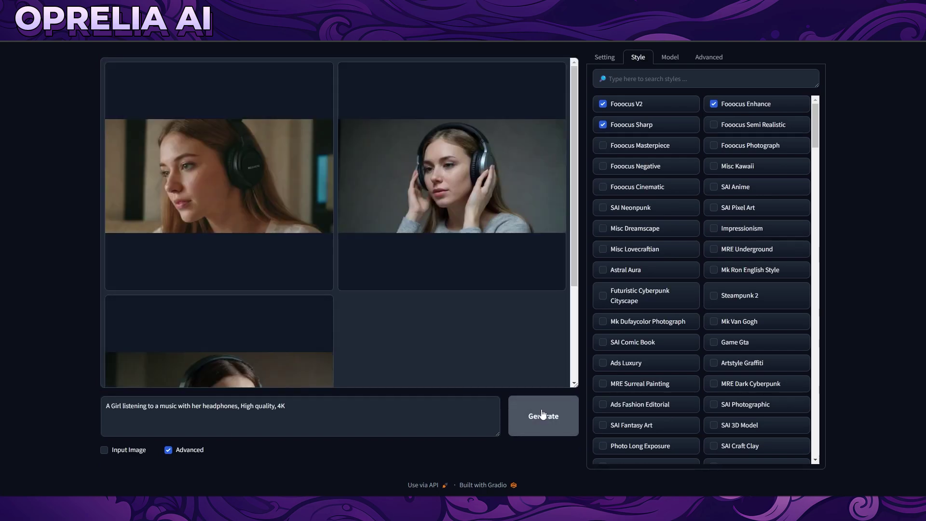
pyautogui.click(299, 202)
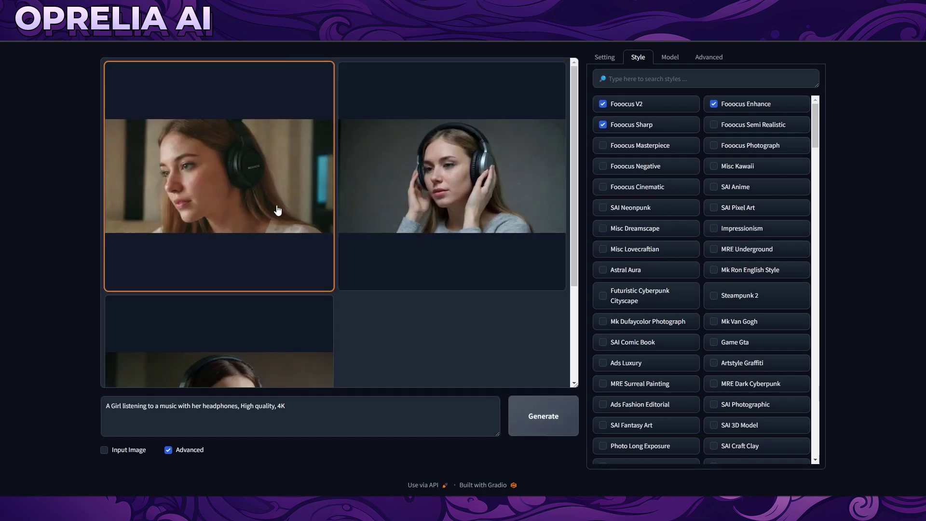
# Step: Browse the second and third finished images, including a full-window view
pyautogui.click(340, 380)
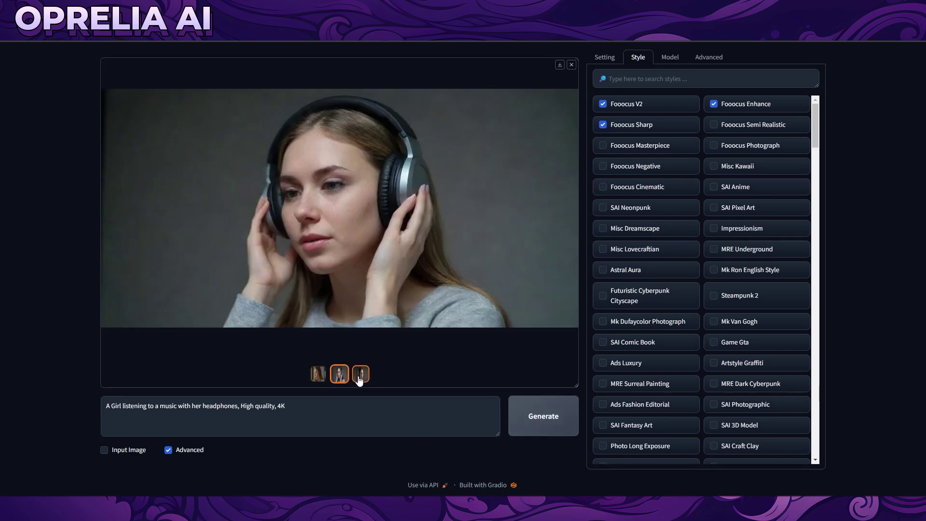
pyautogui.click(361, 376)
pyautogui.click(425, 281)
pyautogui.click(416, 301)
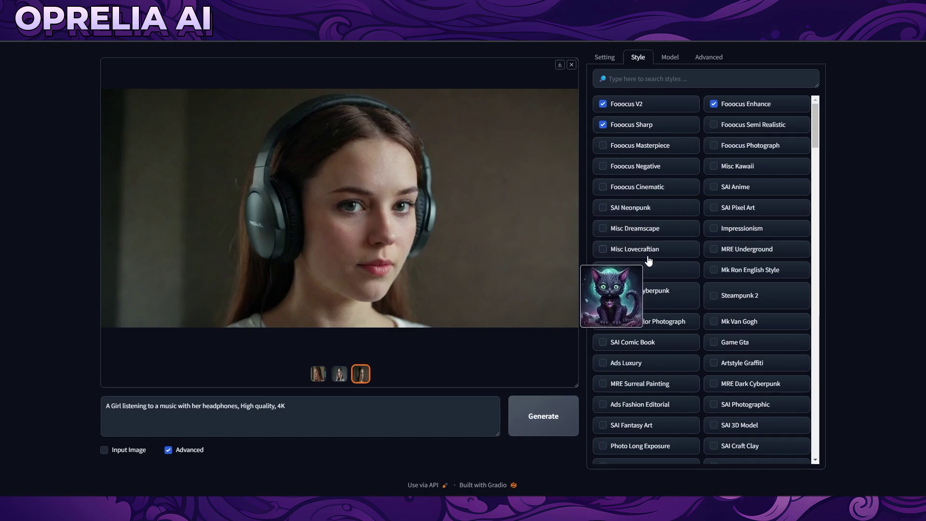
# Step: Add the SAI Fantasy Art and Fooocus Sharp styles and start a new generation
pyautogui.scroll(-3, 673, 251)
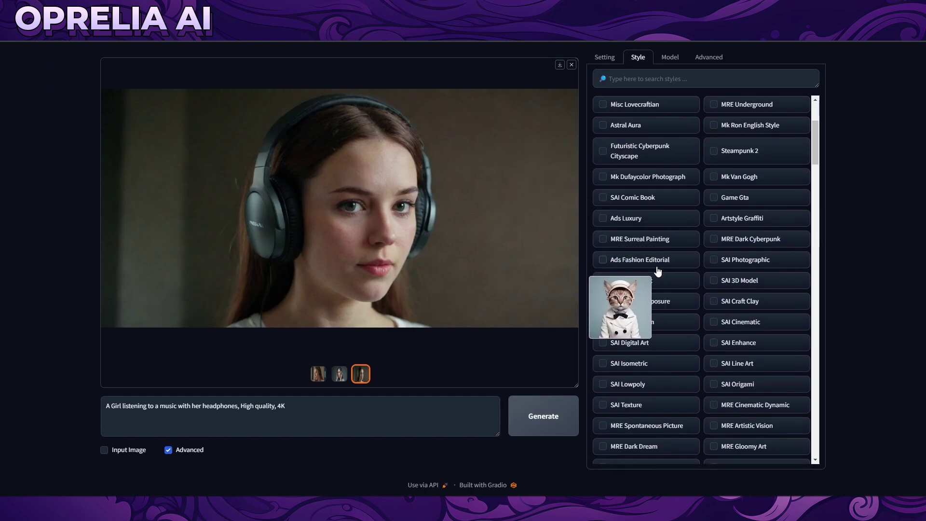
pyautogui.click(652, 280)
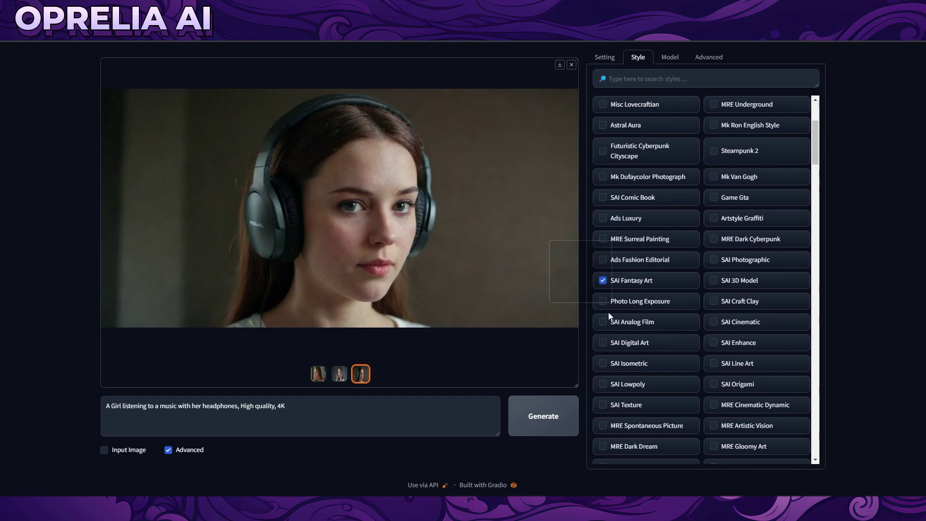
pyautogui.scroll(3, 651, 275)
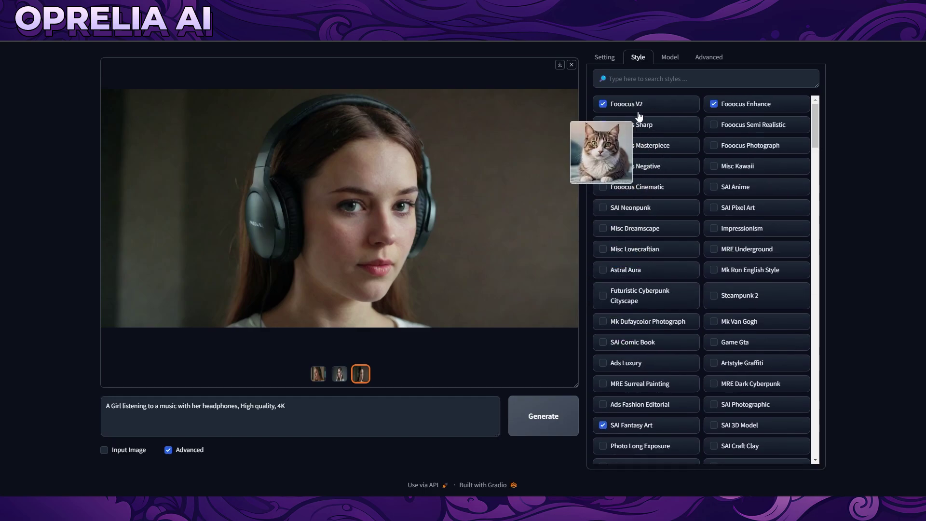
pyautogui.click(658, 125)
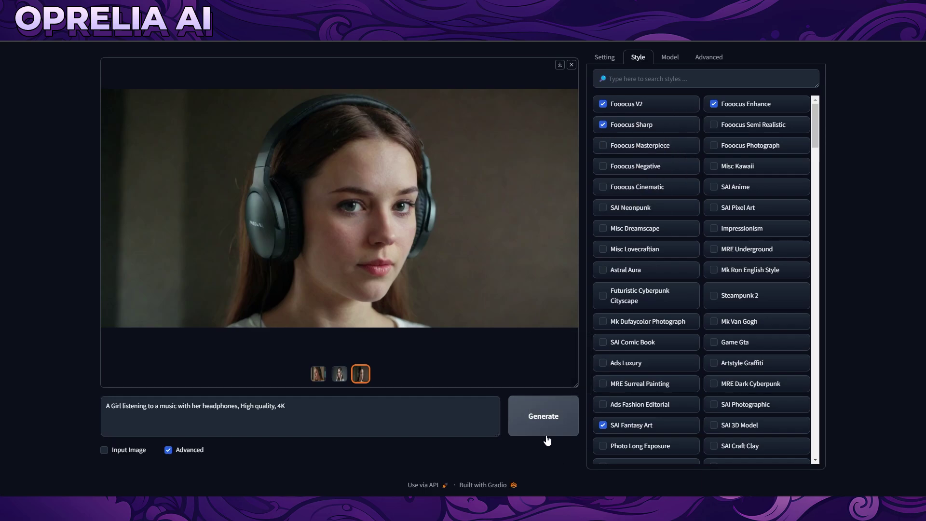
pyautogui.click(544, 425)
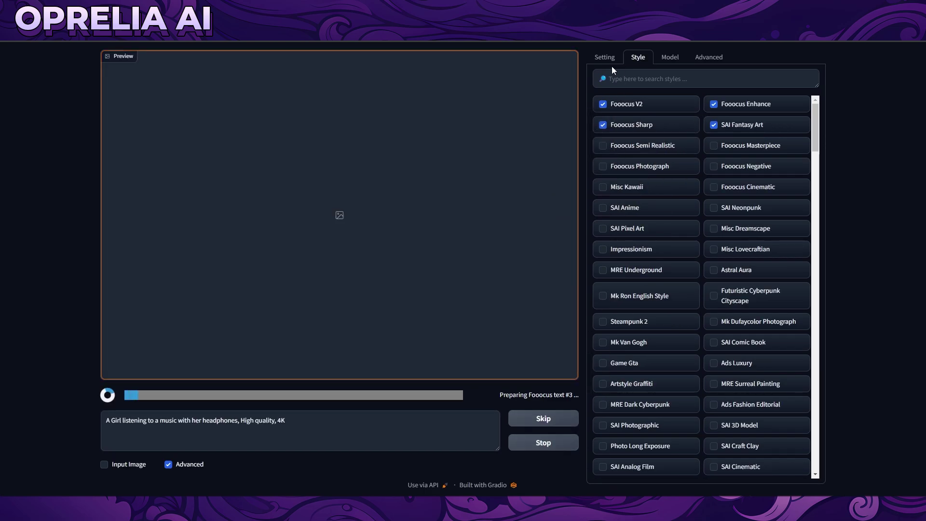
# Step: Tick the Artstyle Psychedelic, Artstyle Steampunk and Artstyle Typography styles
pyautogui.click(612, 65)
pyautogui.click(638, 57)
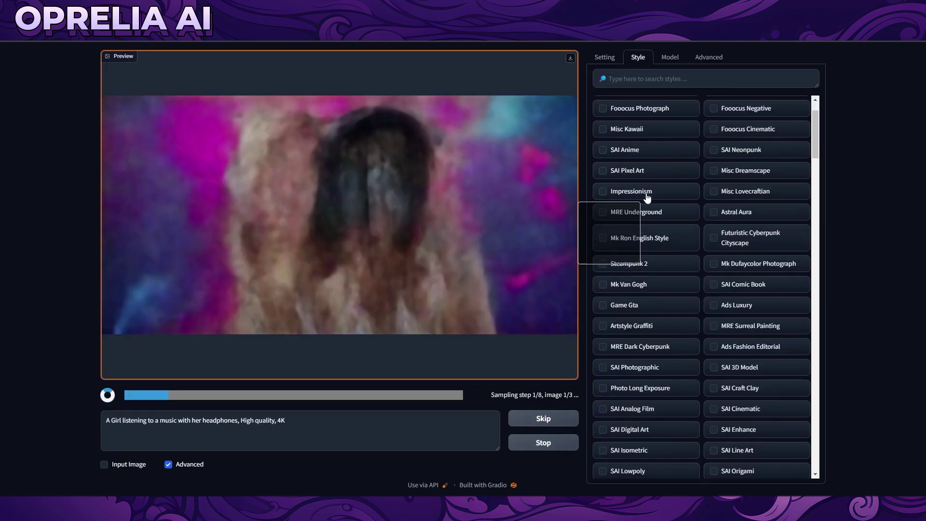
pyautogui.scroll(-10, 659, 233)
pyautogui.scroll(-5, 659, 233)
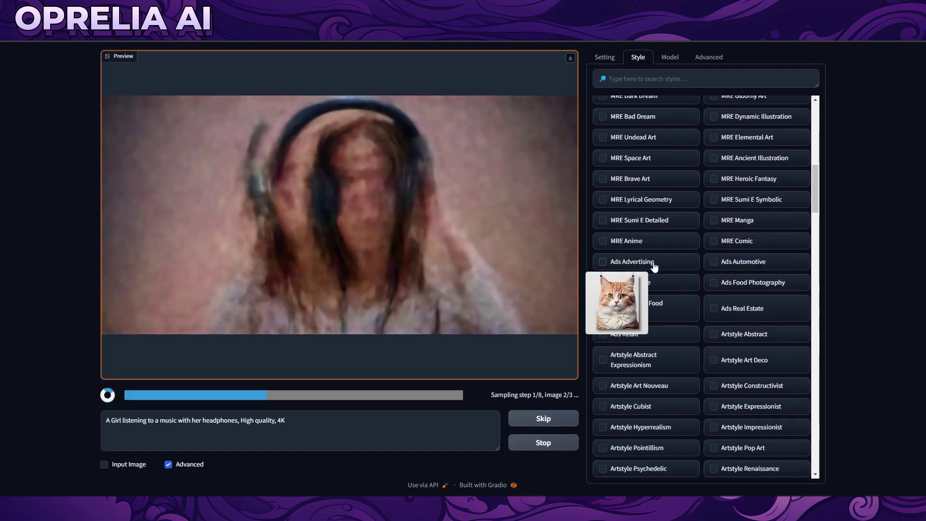
pyautogui.scroll(-3, 646, 297)
pyautogui.scroll(-2, 644, 293)
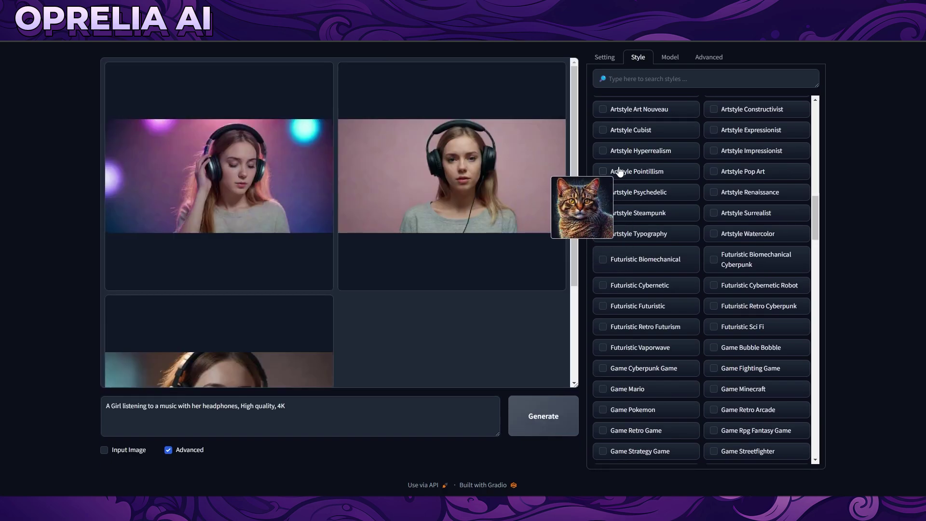
pyautogui.click(620, 191)
pyautogui.click(624, 213)
pyautogui.click(626, 235)
# Step: Enlarge the second finished image to full size, then close the view
pyautogui.click(454, 221)
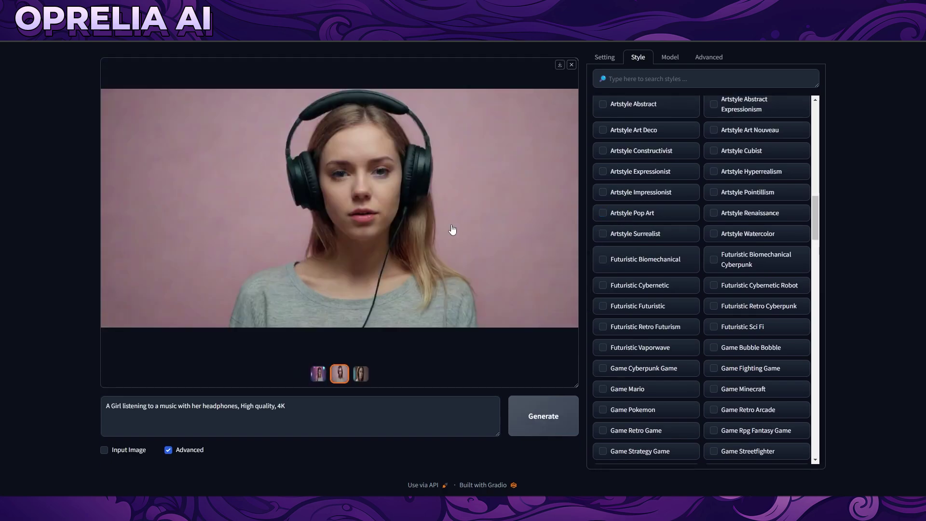
pyautogui.click(407, 218)
pyautogui.press('Escape')
# Step: Switch performance to Speed and generate a new batch with the chosen styles
pyautogui.click(604, 57)
pyautogui.click(694, 141)
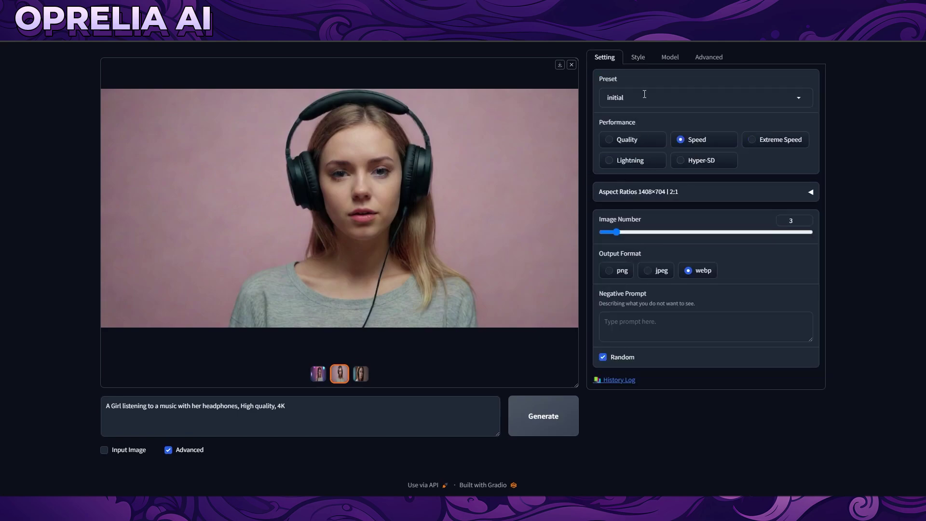
pyautogui.click(638, 58)
pyautogui.click(670, 58)
pyautogui.click(639, 58)
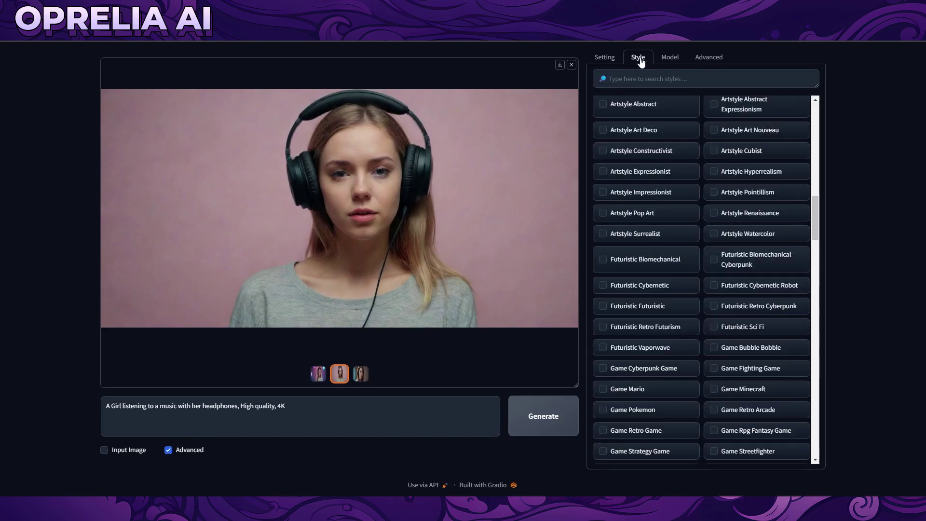
pyautogui.scroll(-5, 671, 417)
pyautogui.click(543, 420)
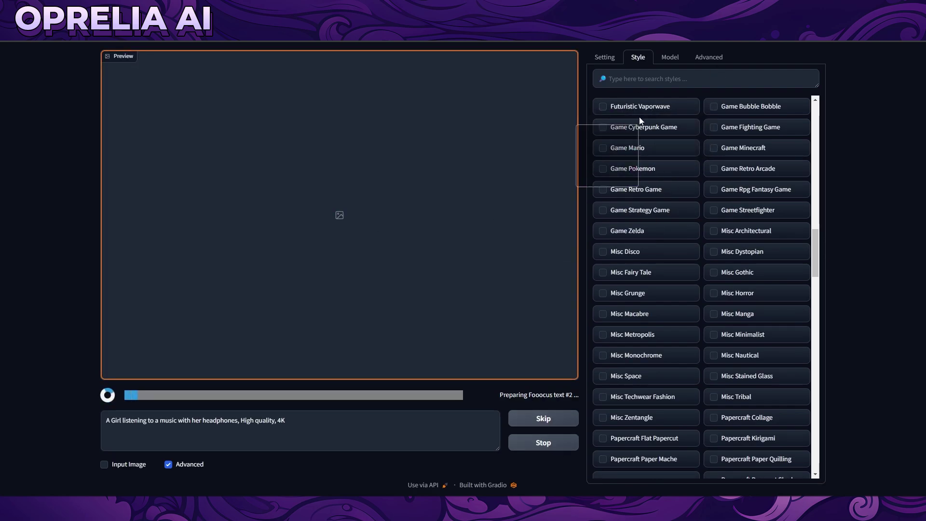
# Step: Keep juggernautXL as the base model, leave LoRA 1 unchanged, and set LoRA 2 weight to 2
pyautogui.click(671, 64)
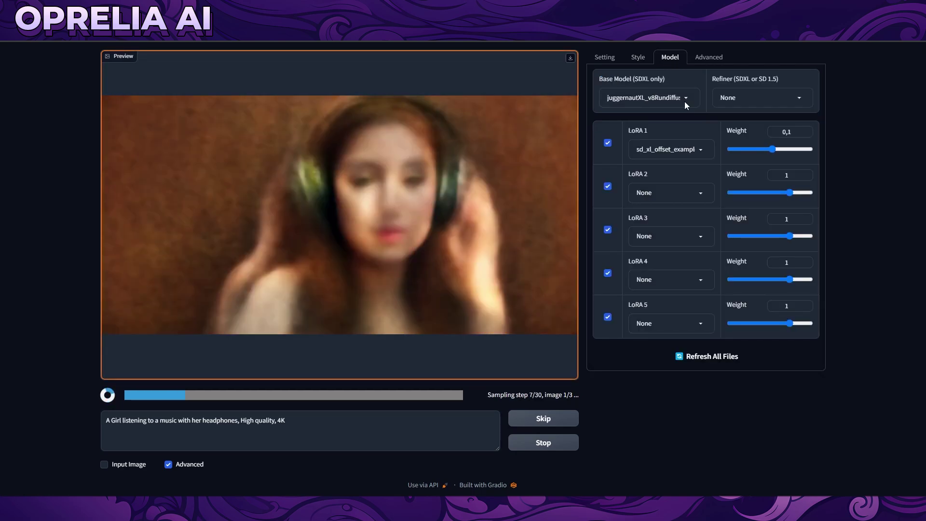
pyautogui.click(685, 102)
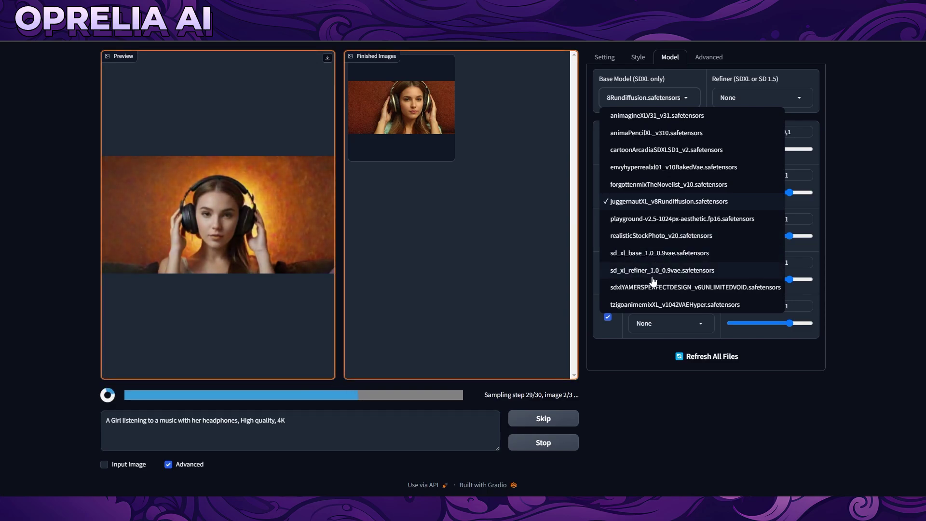
pyautogui.click(696, 425)
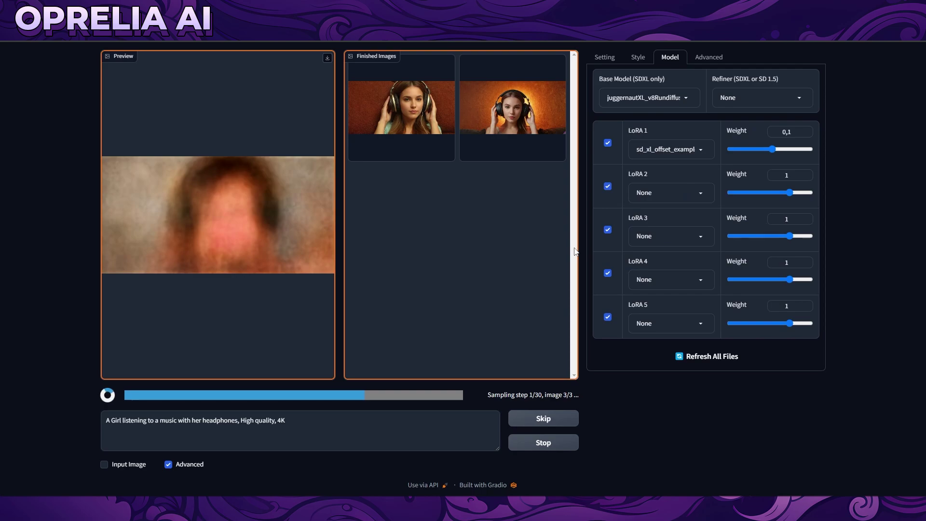
pyautogui.click(675, 150)
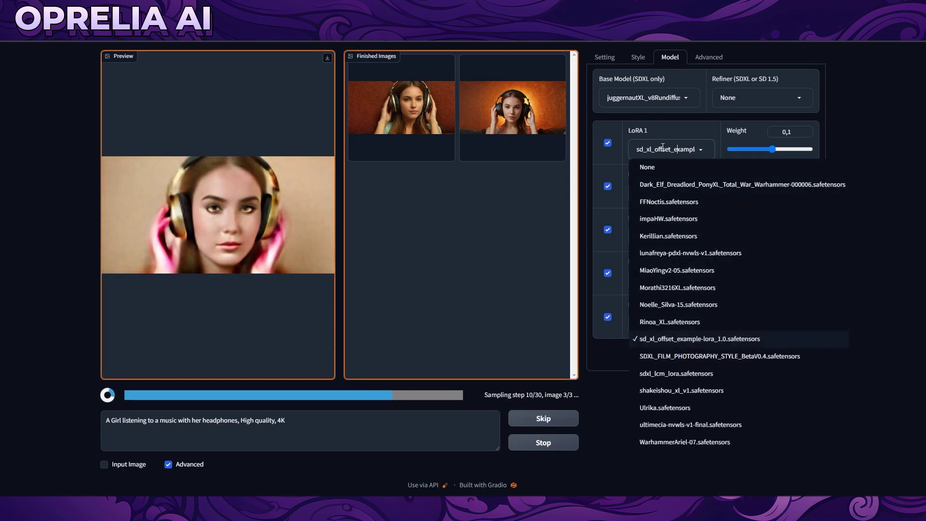
pyautogui.click(692, 136)
pyautogui.moveTo(789, 190); pyautogui.dragTo(723, 193)
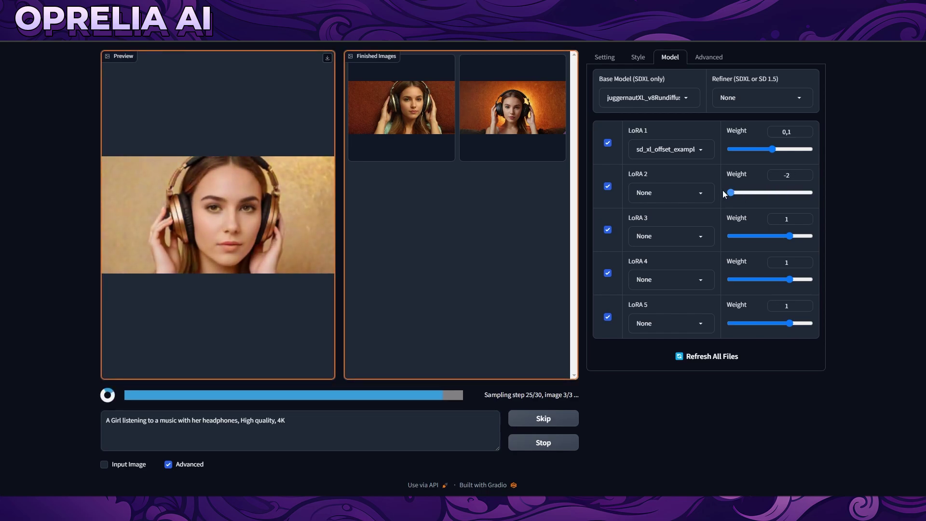
pyautogui.moveTo(738, 192); pyautogui.dragTo(834, 189)
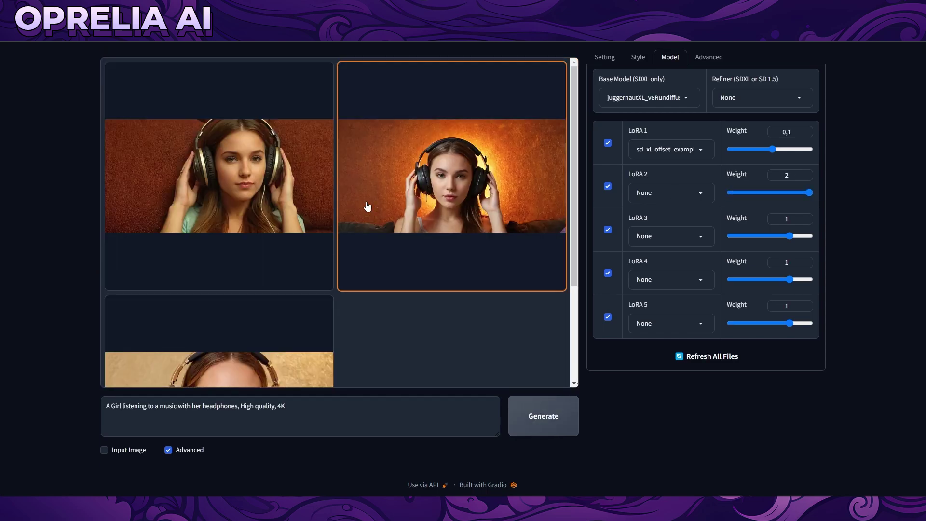
# Step: Compare the three generated images one by one in the gallery
pyautogui.click(305, 198)
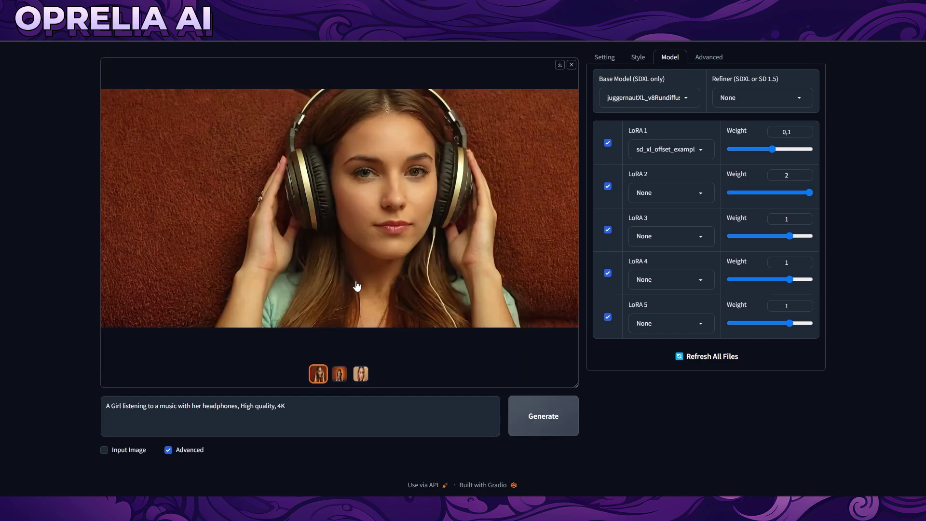
pyautogui.click(339, 374)
pyautogui.click(362, 374)
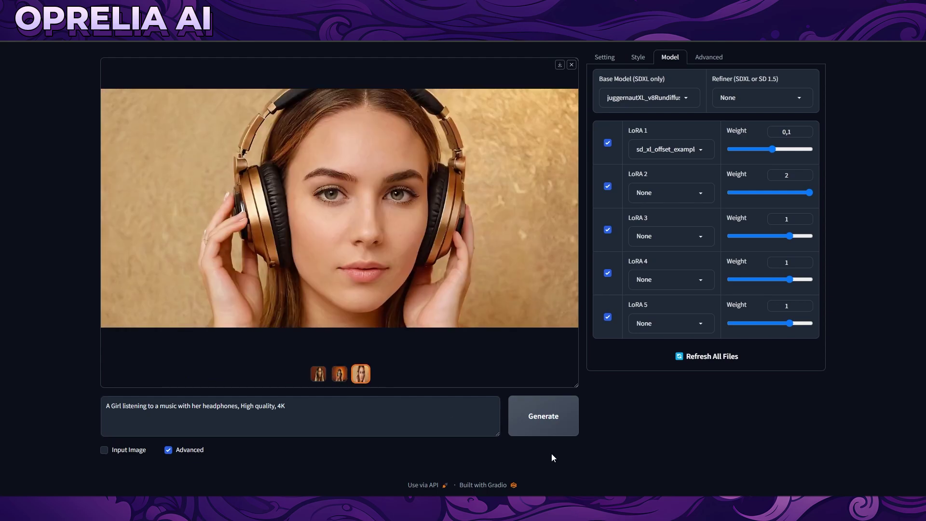
pyautogui.click(318, 374)
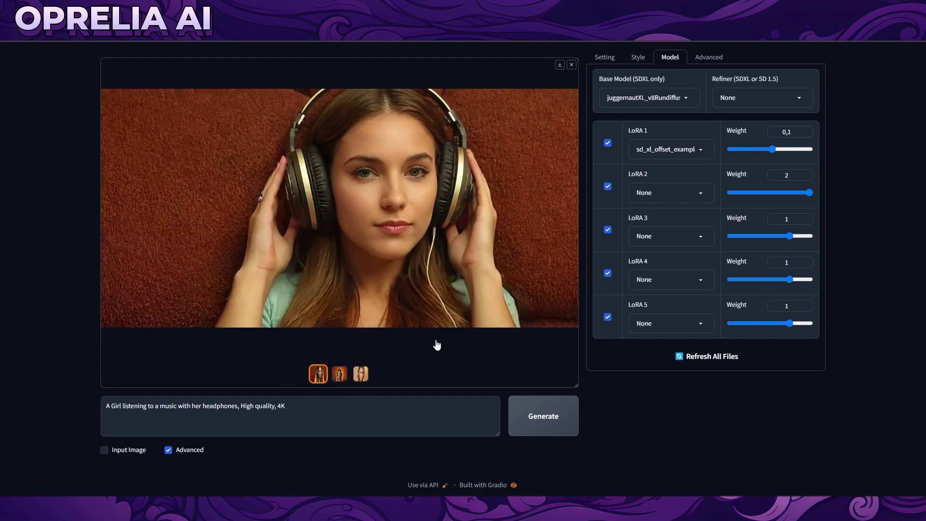
# Step: Use animaPencilXL_v310 as base and refiner model, with the refiner switch at 0.796
pyautogui.click(661, 101)
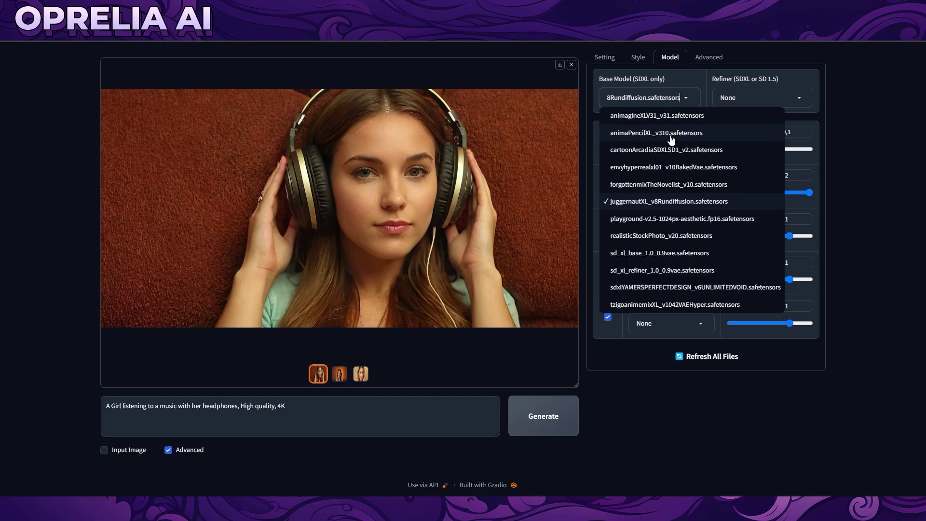
pyautogui.click(671, 139)
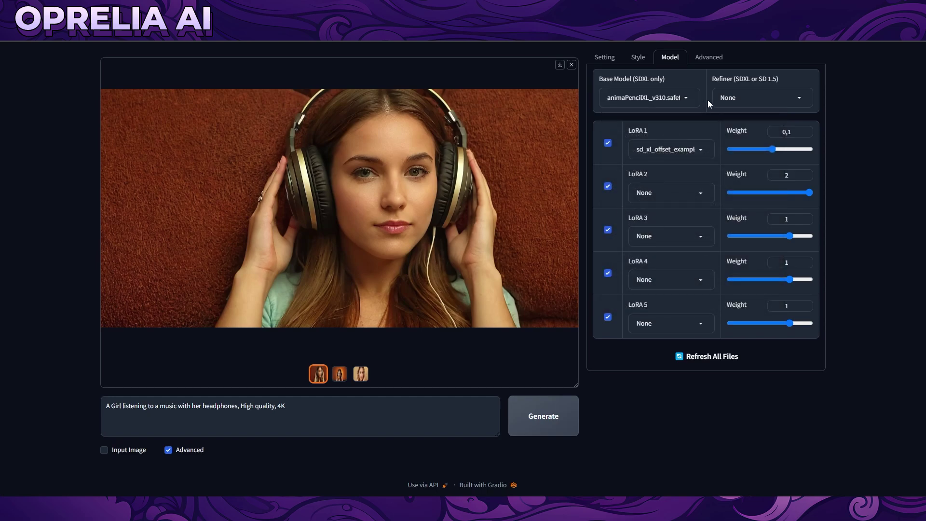
pyautogui.click(727, 98)
pyautogui.click(788, 150)
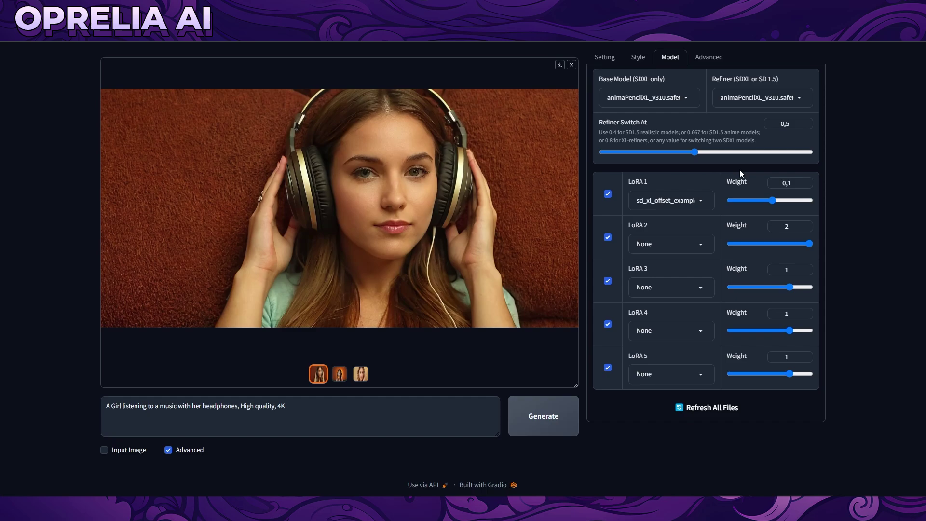
pyautogui.click(712, 151)
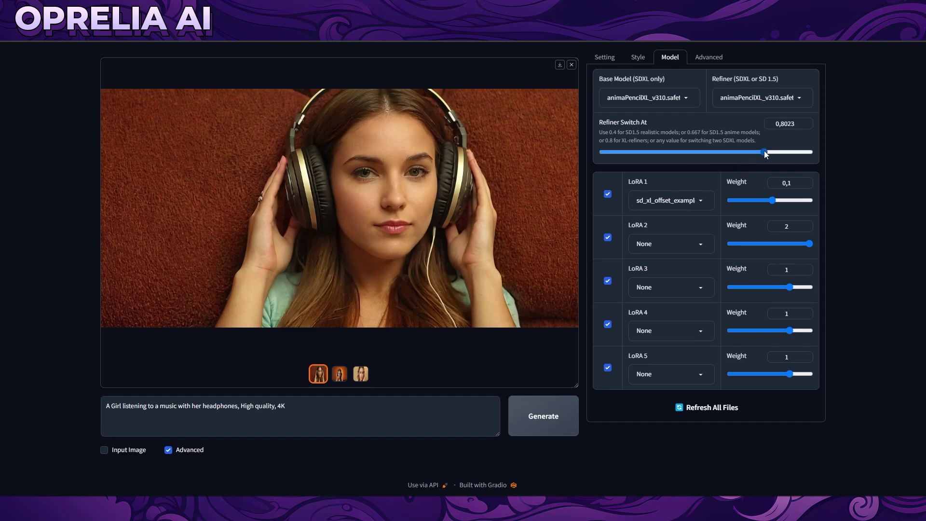
pyautogui.moveTo(764, 150); pyautogui.dragTo(761, 150)
pyautogui.click(721, 59)
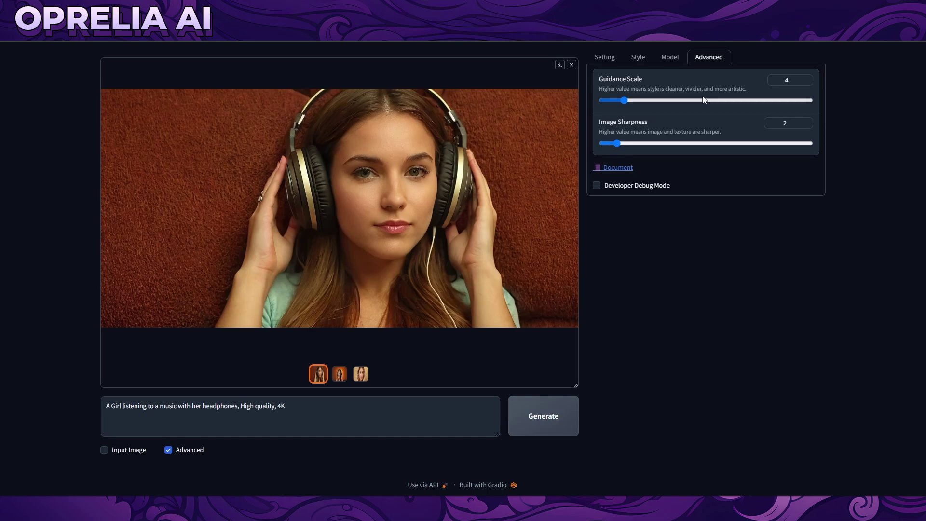
# Step: Set guidance scale to 3.98 and image sharpness to 3.364
pyautogui.moveTo(620, 105)
pyautogui.mouseDown()
pyautogui.moveTo(731, 98)
pyautogui.moveTo(632, 103)
pyautogui.mouseUp()
pyautogui.click(626, 143)
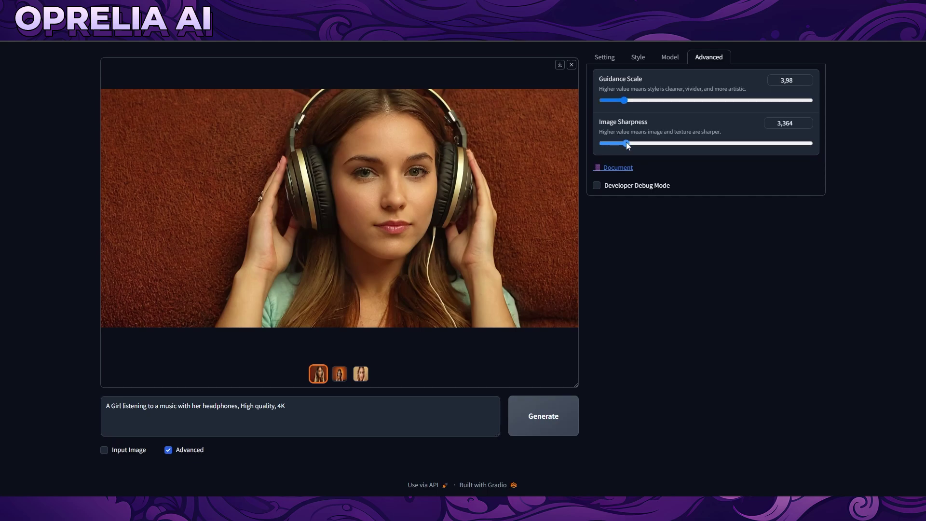
pyautogui.click(604, 58)
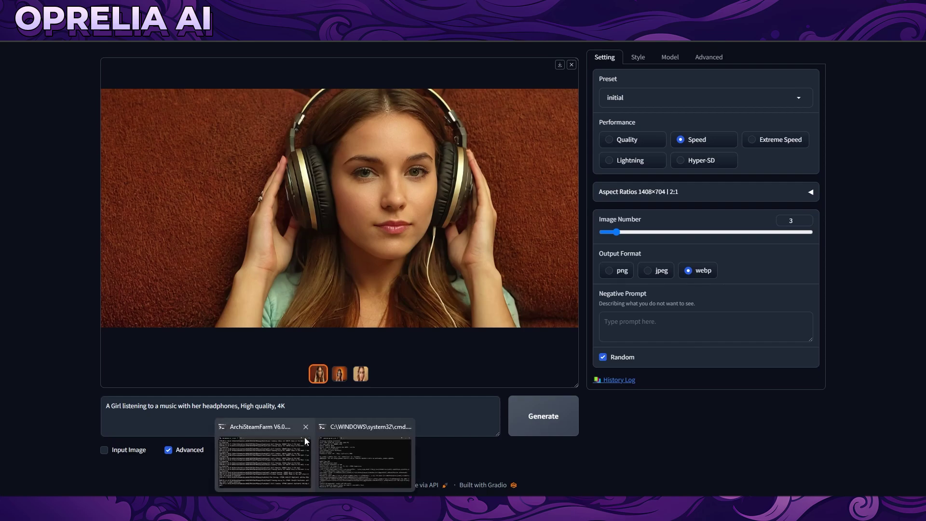
# Step: Check the Fooocus console, then start generating with the new models
pyautogui.click(288, 427)
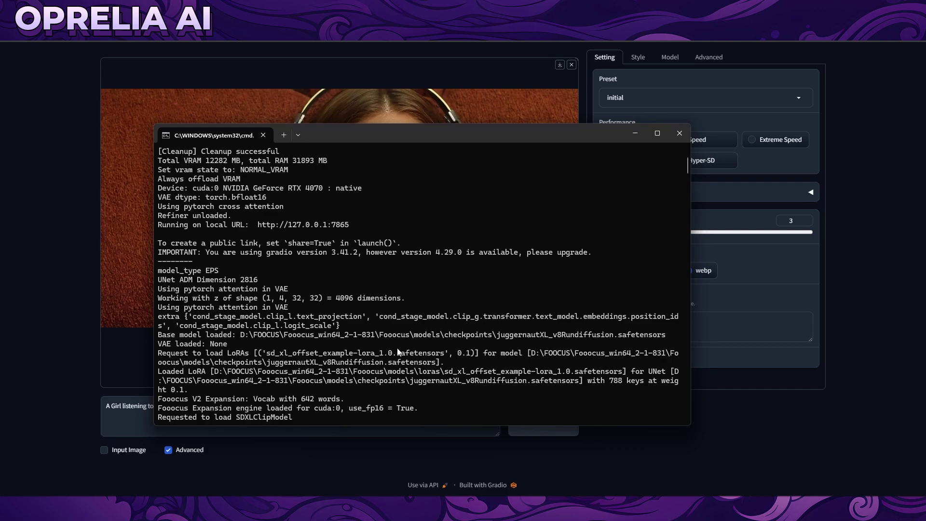
pyautogui.click(370, 471)
pyautogui.click(574, 415)
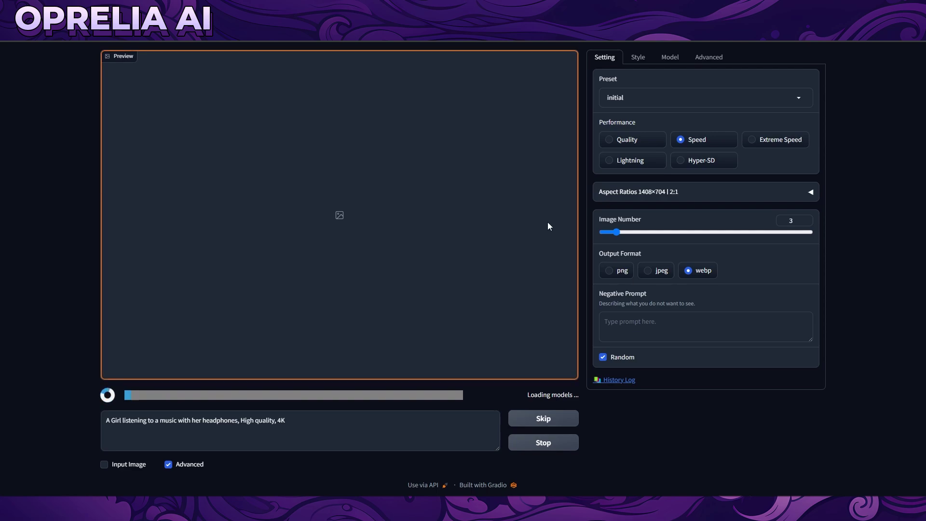
# Step: Enable Input Image and choose Vary (Subtle) variation
pyautogui.click(104, 464)
pyautogui.scroll(-3, 103, 462)
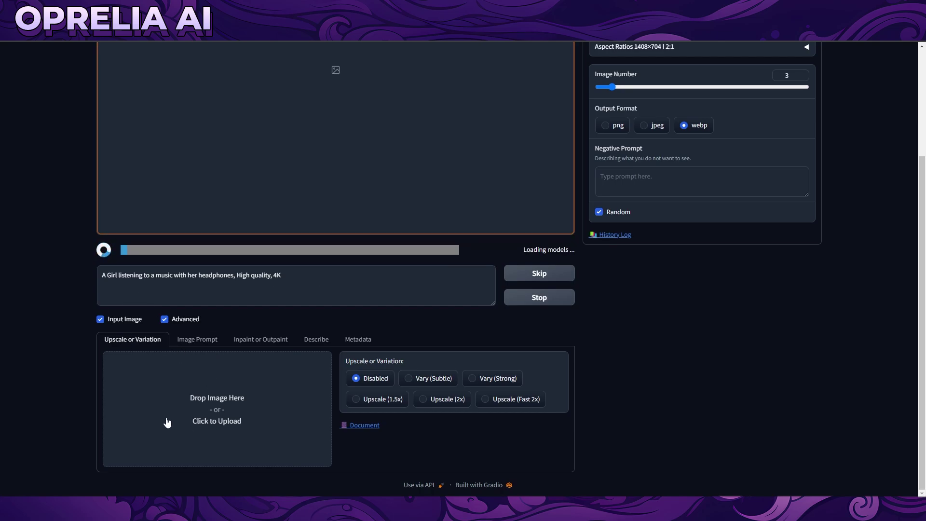
pyautogui.click(450, 380)
pyautogui.click(198, 339)
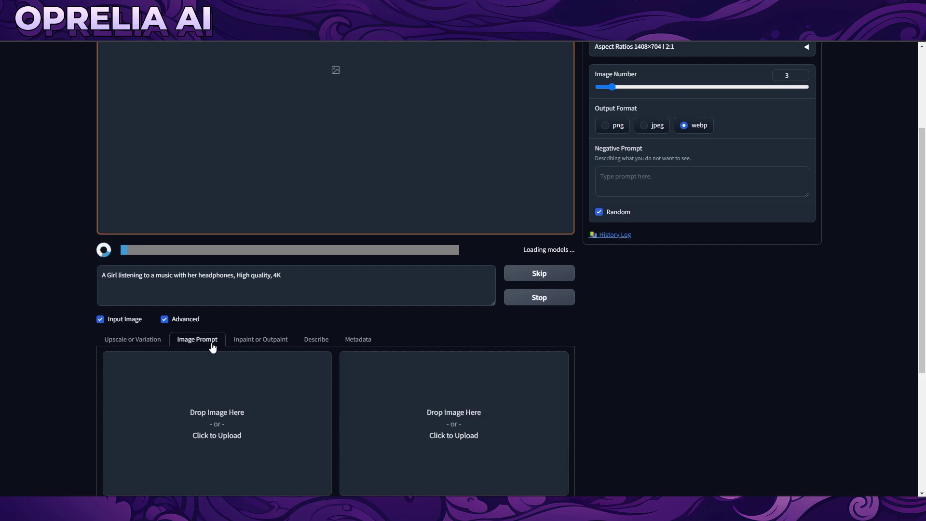
pyautogui.scroll(-5, 117, 275)
pyautogui.click(145, 126)
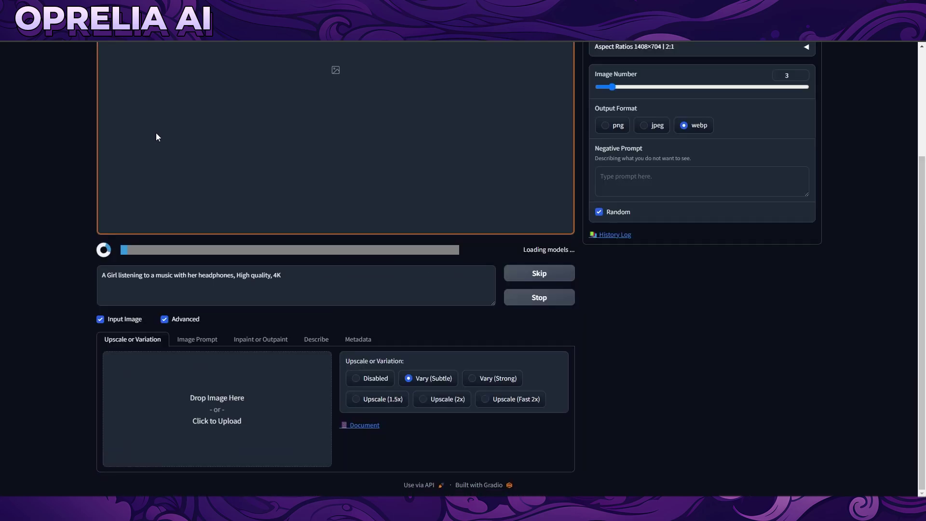
# Step: Bring up the Inpaint or Outpaint tab and its image upload area
pyautogui.click(260, 339)
pyautogui.scroll(-4, 333, 247)
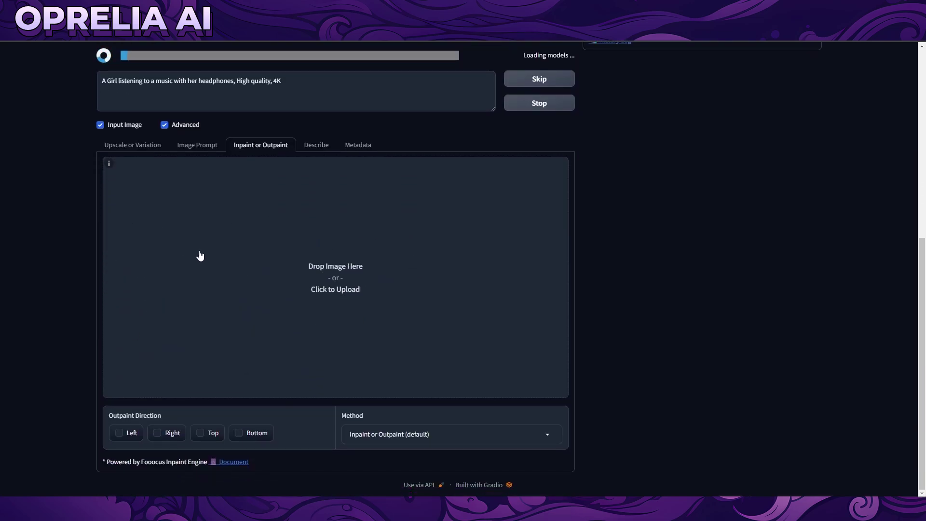
pyautogui.scroll(4, 644, 313)
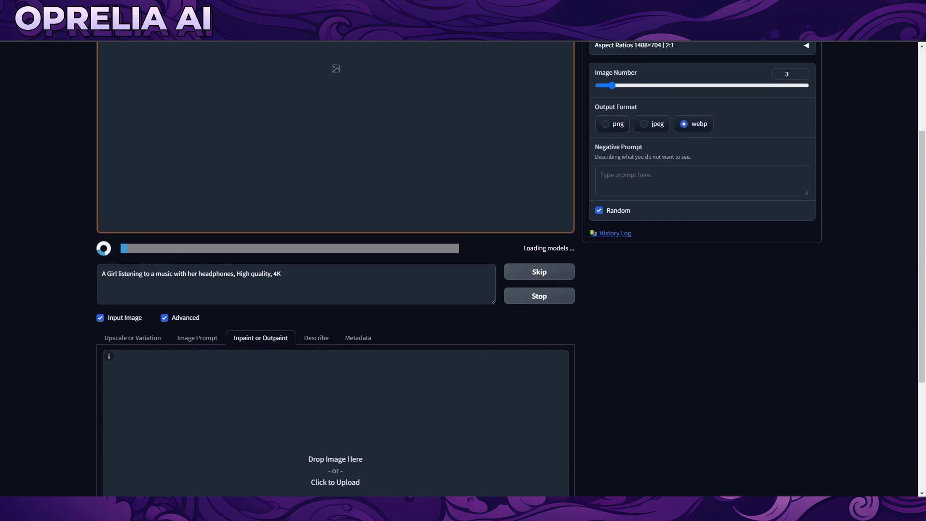
pyautogui.click(215, 485)
pyautogui.press('Escape')
# Step: Browse File Explorer to the Fooocus outputs\2024-07-13 folder of saved images
pyautogui.click(214, 484)
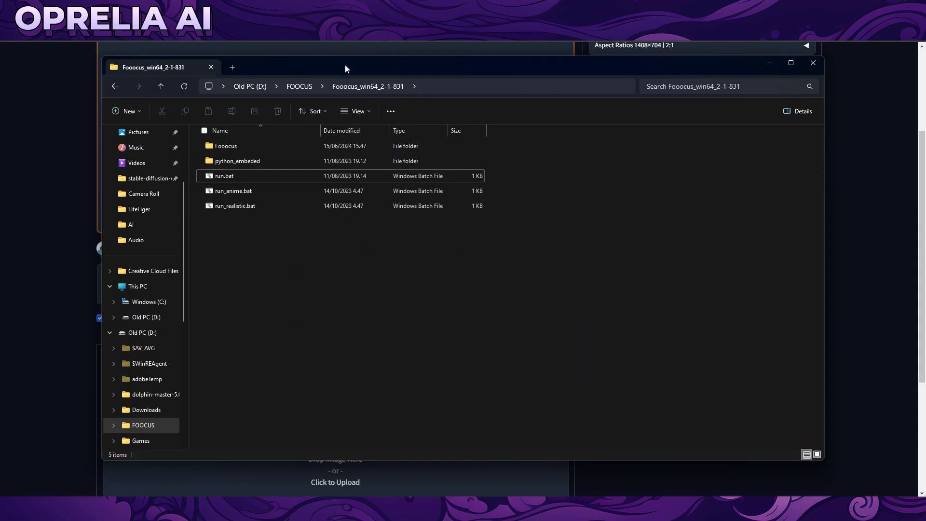
pyautogui.hotkey('alt', 'F4')
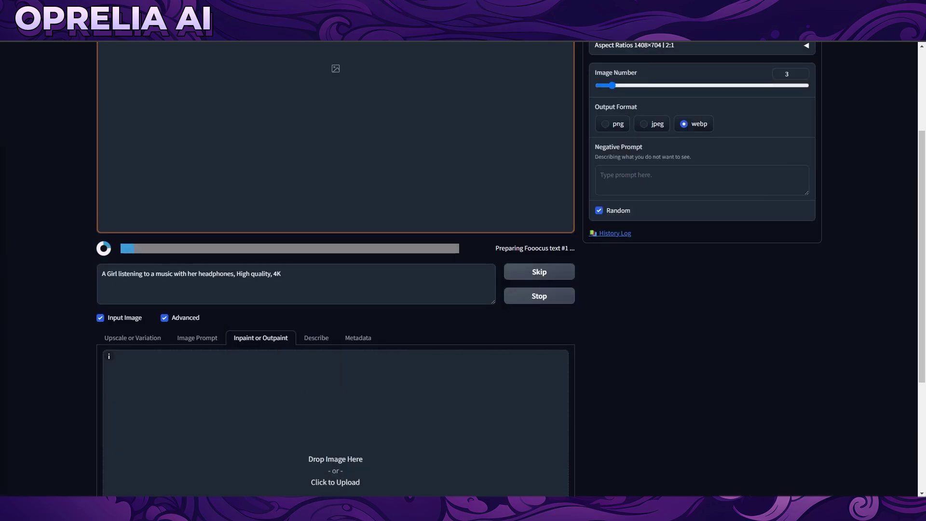
pyautogui.click(9, 85)
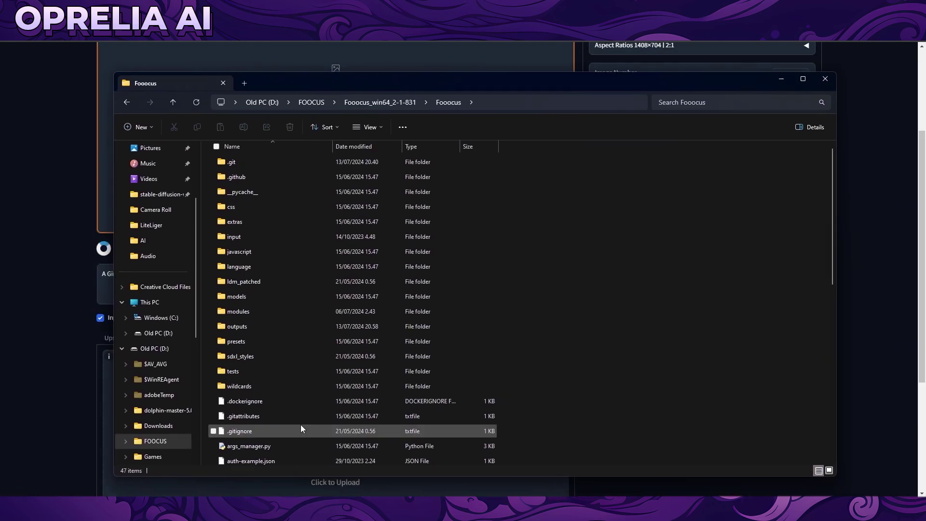
pyautogui.doubleClick(255, 328)
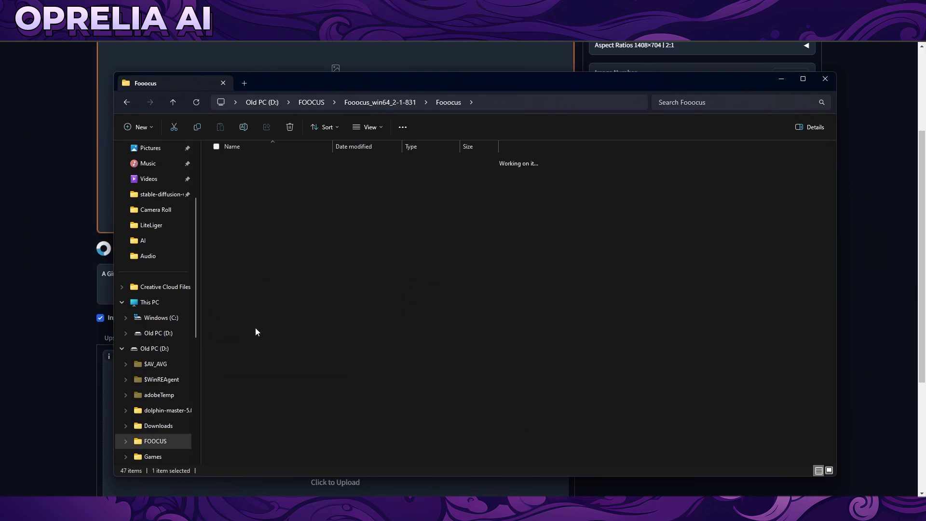
pyautogui.doubleClick(270, 386)
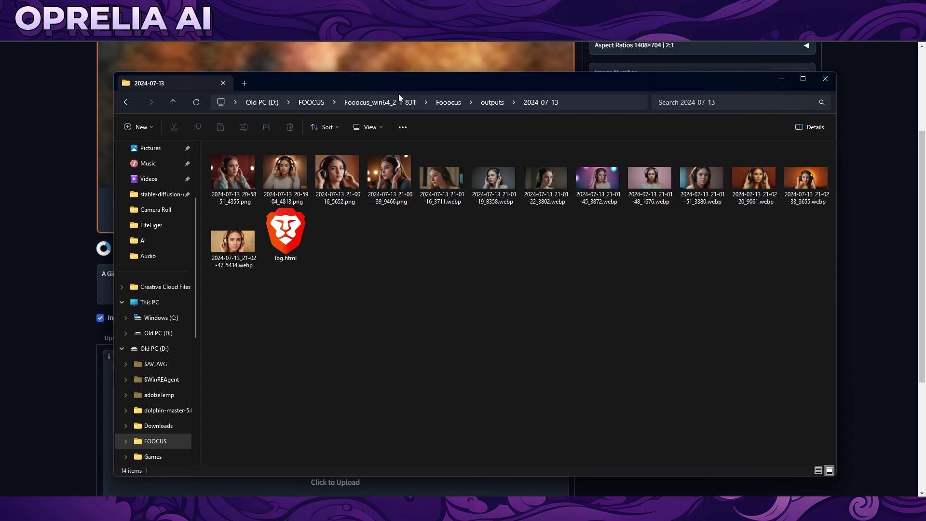
pyautogui.moveTo(375, 77); pyautogui.dragTo(0, 91)
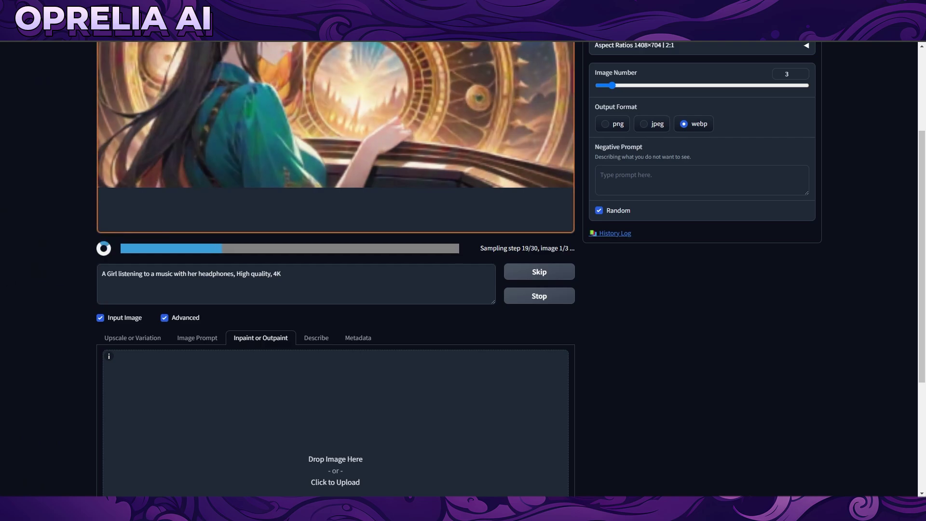
# Step: Show the new anime-style headphone girl image in the full-window lightbox
pyautogui.scroll(3, 159, 339)
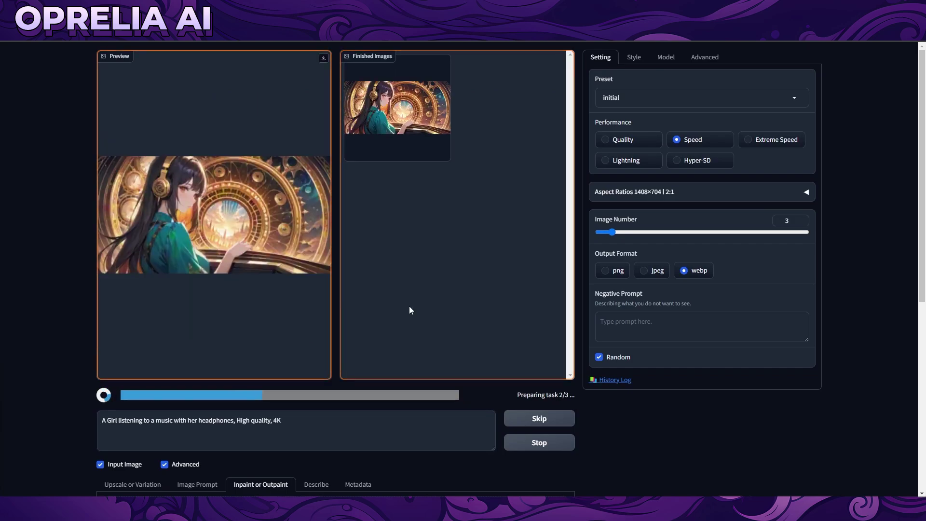
pyautogui.click(425, 145)
pyautogui.click(427, 164)
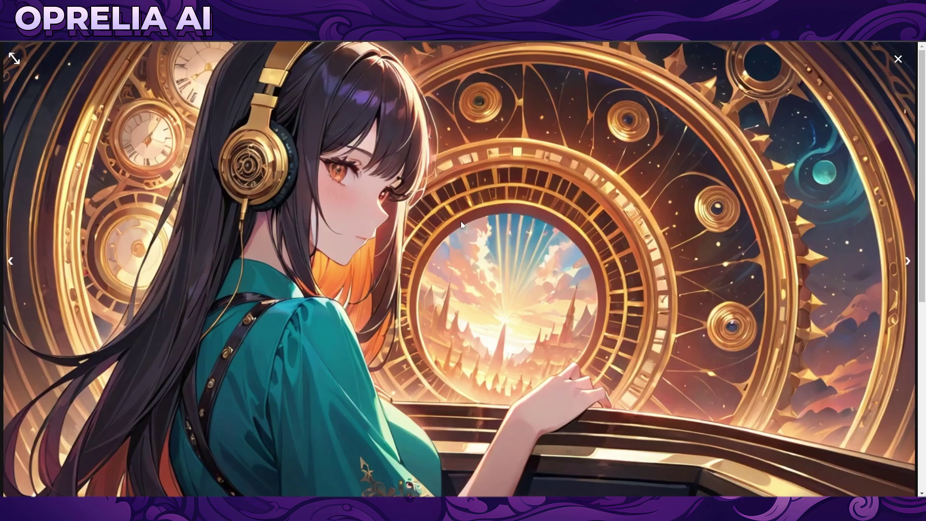
# Step: Close the enlarged image views and scroll down to the empty Inpaint or Outpaint upload area
pyautogui.press('Escape')
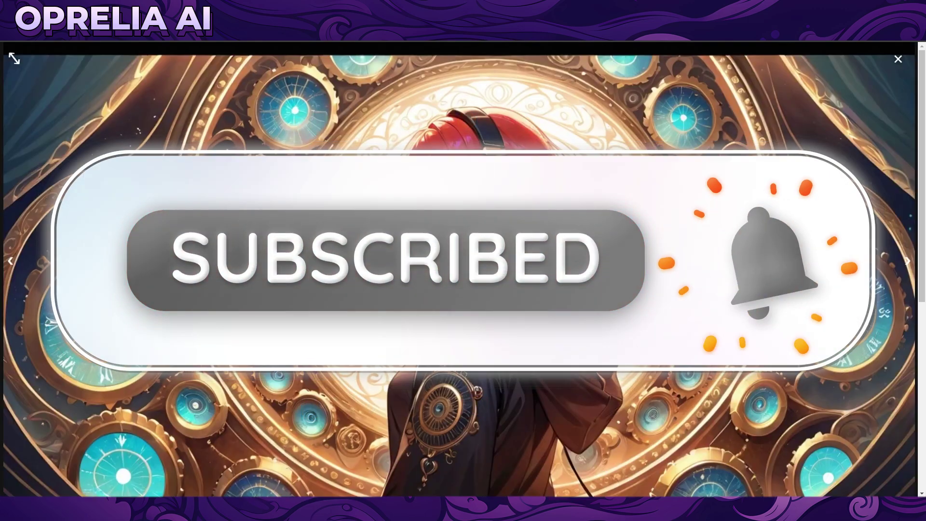
pyautogui.press('Escape')
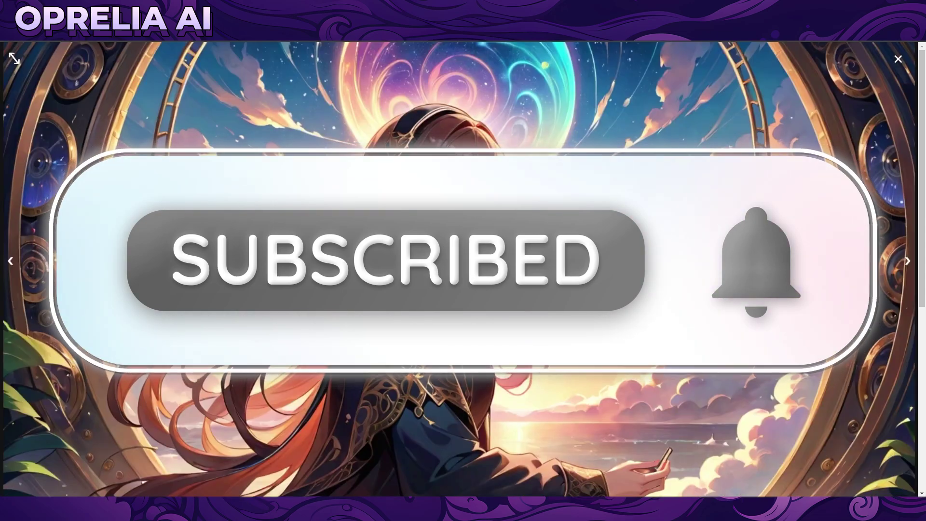
pyautogui.press('Escape')
pyautogui.scroll(-3, 491, 361)
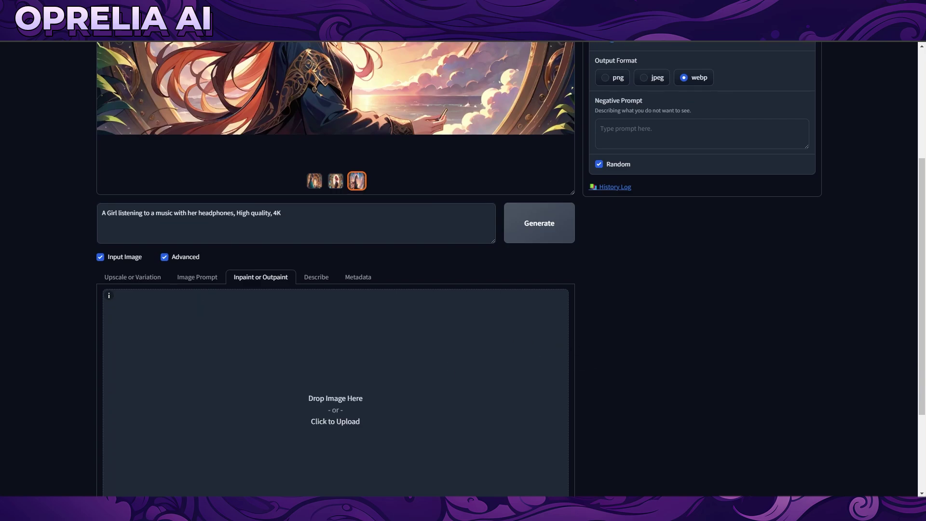
# Step: Load the realistic headphones portrait into the inpaint canvas and mask the raised left hand
pyautogui.click(401, 397)
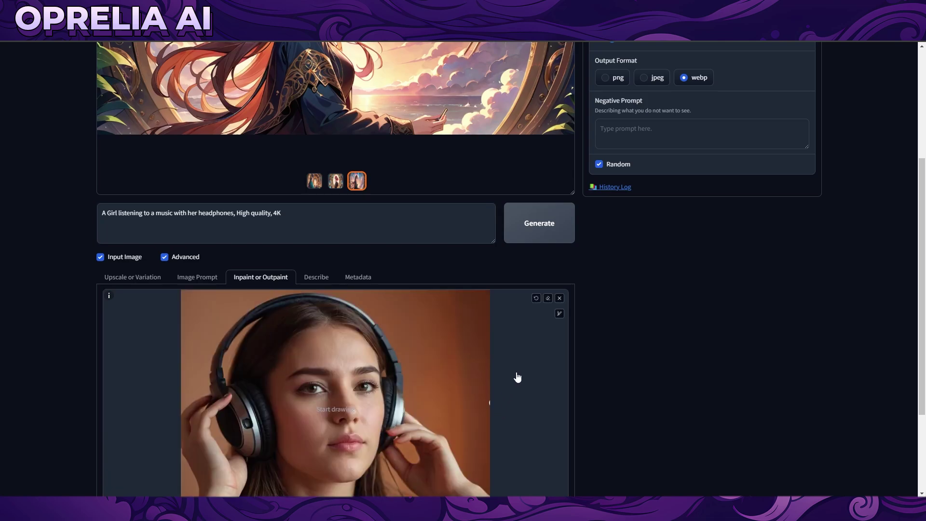
pyautogui.scroll(-3, 519, 357)
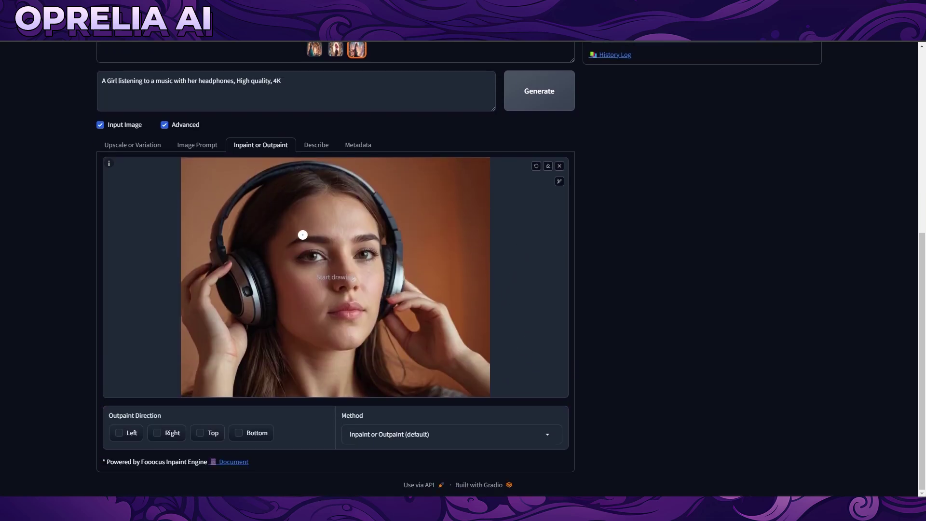
pyautogui.moveTo(199, 288)
pyautogui.mouseDown()
pyautogui.moveTo(233, 271)
pyautogui.moveTo(212, 293)
pyautogui.moveTo(207, 282)
pyautogui.moveTo(220, 271)
pyautogui.moveTo(233, 276)
pyautogui.moveTo(227, 268)
pyautogui.moveTo(175, 289)
pyautogui.moveTo(206, 303)
pyautogui.moveTo(206, 290)
pyautogui.moveTo(193, 325)
pyautogui.moveTo(194, 252)
pyautogui.moveTo(185, 315)
pyautogui.mouseUp()
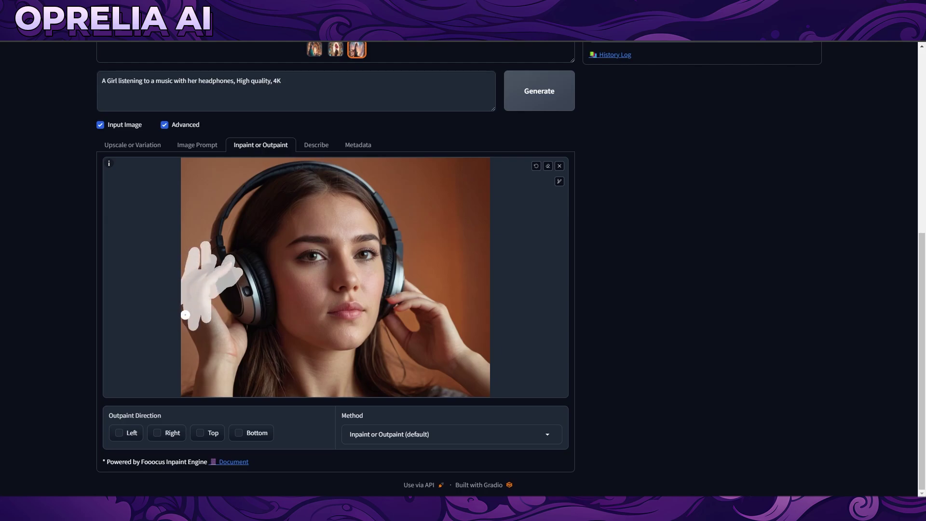
pyautogui.moveTo(187, 253)
pyautogui.mouseDown()
pyautogui.moveTo(190, 328)
pyautogui.moveTo(191, 268)
pyautogui.moveTo(190, 320)
pyautogui.moveTo(187, 301)
pyautogui.moveTo(211, 255)
pyautogui.moveTo(211, 294)
pyautogui.moveTo(228, 333)
pyautogui.moveTo(250, 345)
pyautogui.moveTo(207, 281)
pyautogui.moveTo(190, 297)
pyautogui.moveTo(209, 330)
pyautogui.moveTo(189, 336)
pyautogui.moveTo(224, 351)
pyautogui.moveTo(175, 342)
pyautogui.moveTo(227, 332)
pyautogui.moveTo(212, 320)
pyautogui.moveTo(203, 325)
pyautogui.moveTo(212, 344)
pyautogui.moveTo(255, 347)
pyautogui.mouseUp()
# Step: Set the base model to juggernautXL_v8Rundiffusion and the refiner to None
pyautogui.scroll(7, 753, 242)
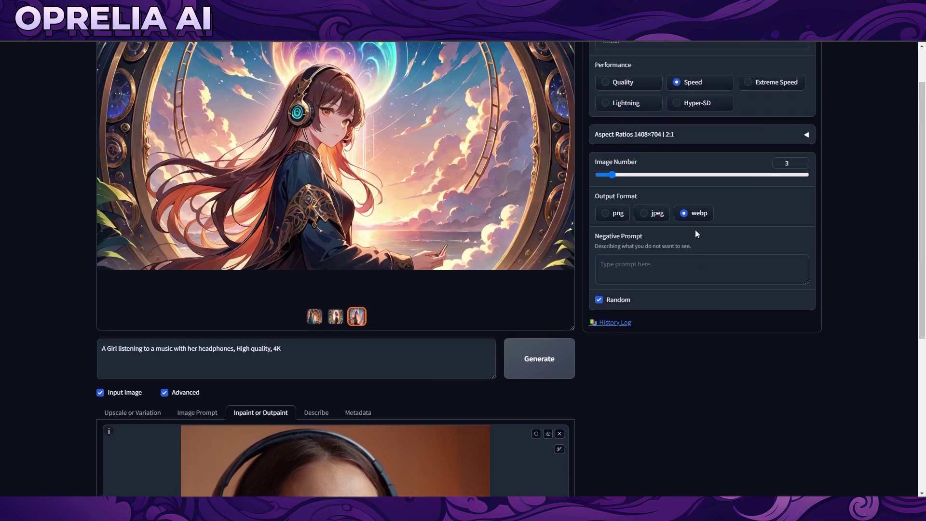
pyautogui.click(666, 57)
pyautogui.click(665, 96)
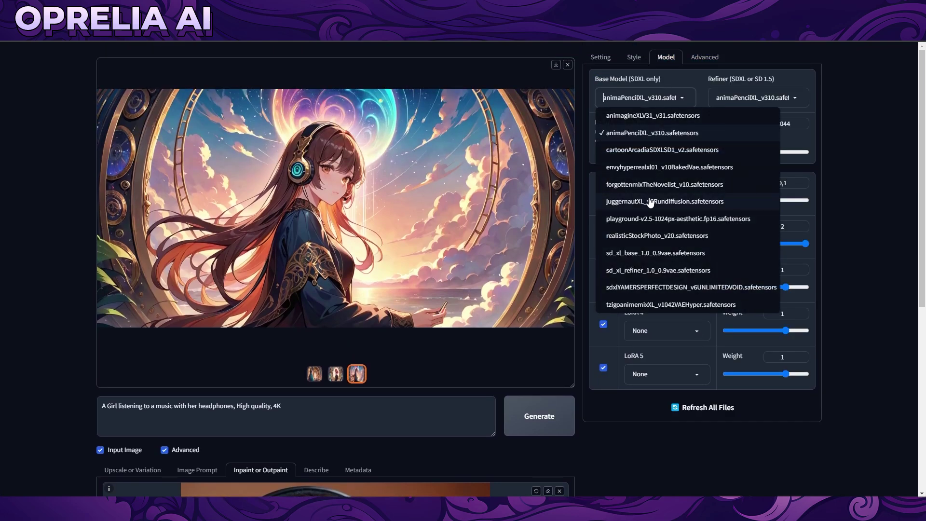
pyautogui.click(650, 202)
pyautogui.click(750, 91)
pyautogui.click(747, 111)
pyautogui.click(601, 57)
pyautogui.scroll(-5, 548, 396)
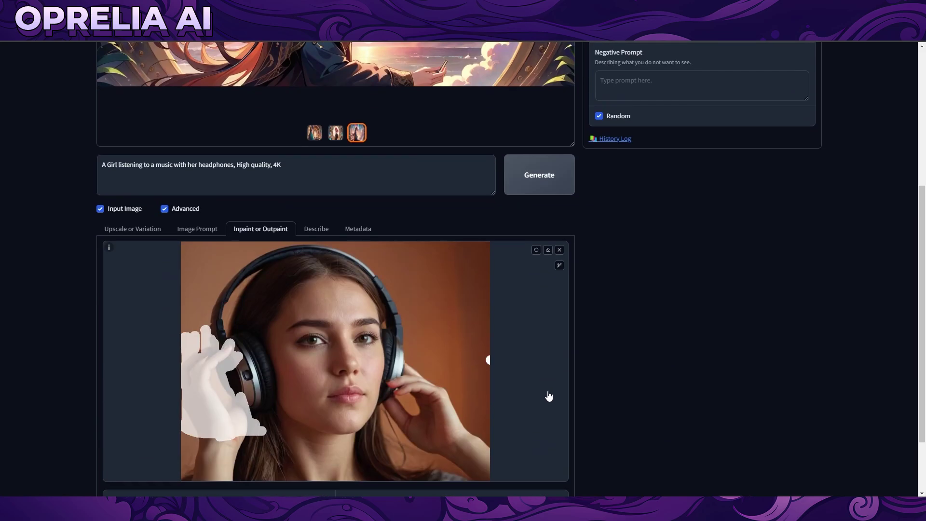
pyautogui.scroll(-2, 538, 229)
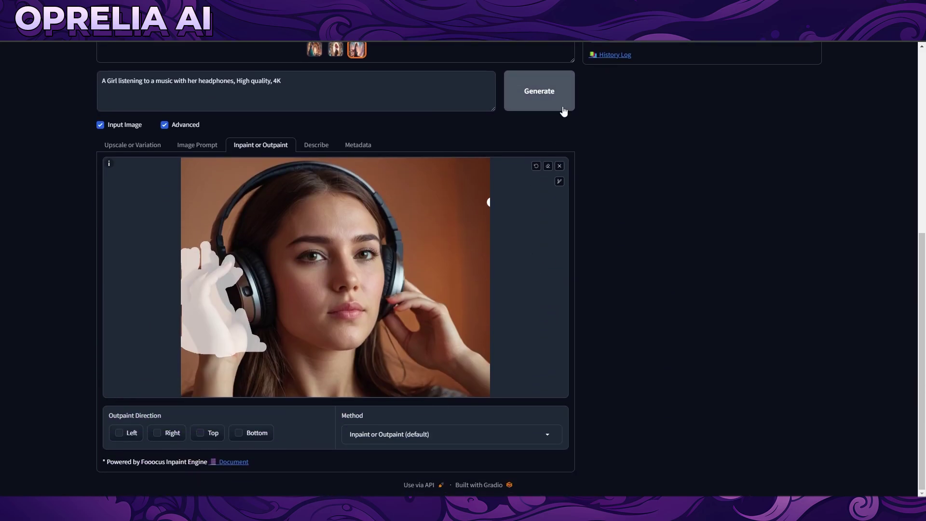
# Step: Generate three inpainted headphone-girl portraits with the masked hand redrawn, and open the Describe panel
pyautogui.click(539, 90)
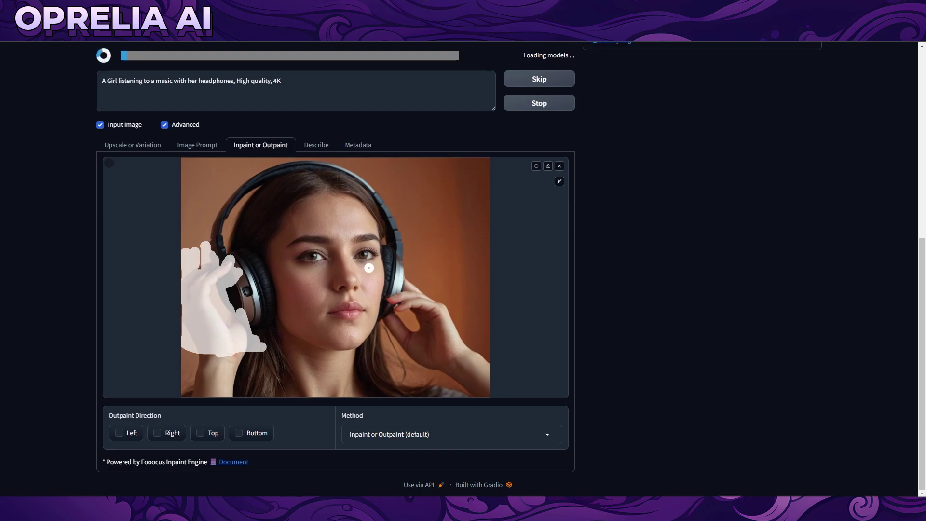
pyautogui.scroll(7, 338, 248)
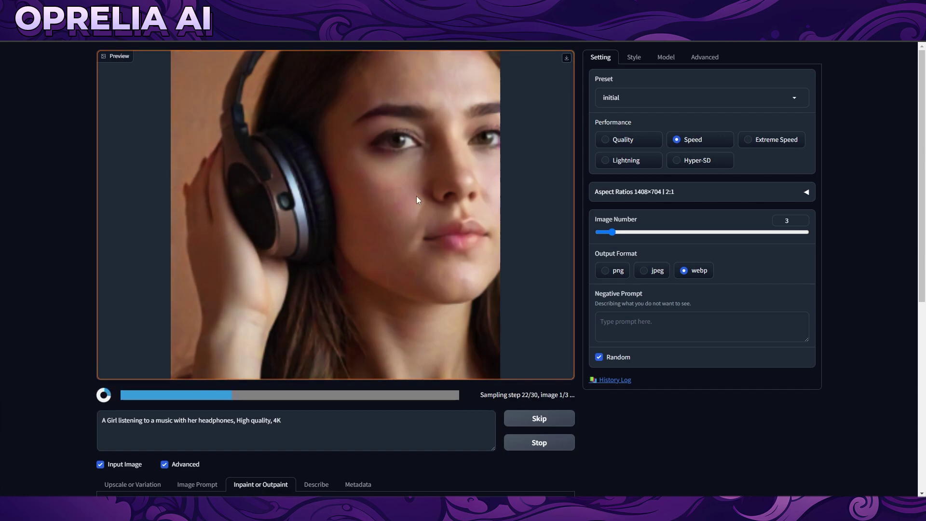
pyautogui.scroll(-6, 528, 229)
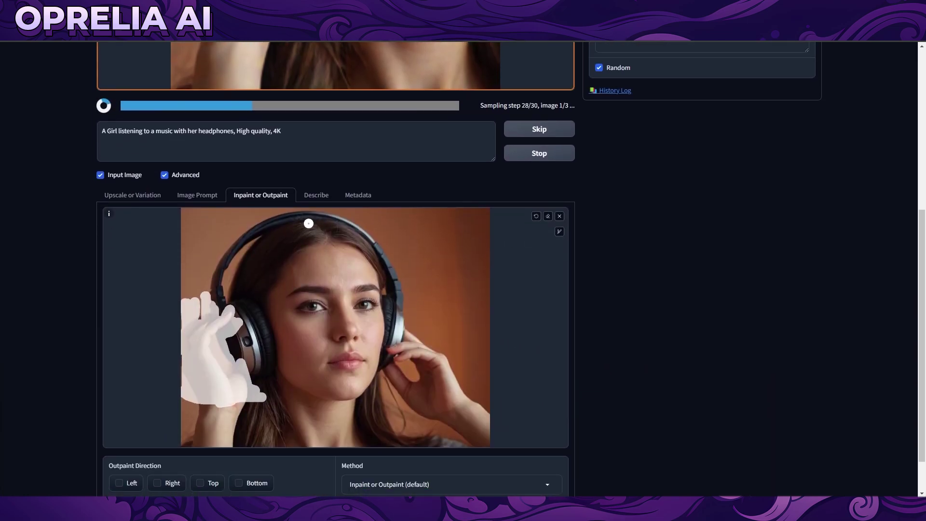
pyautogui.click(315, 194)
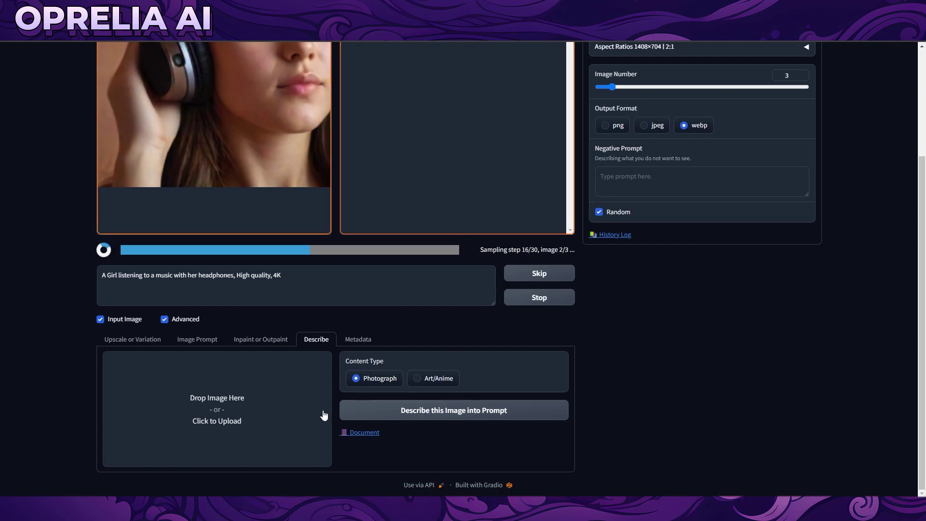
# Step: Check the Metadata panel, then return to the Inpaint or Outpaint panel
pyautogui.click(358, 339)
pyautogui.scroll(-2, 372, 341)
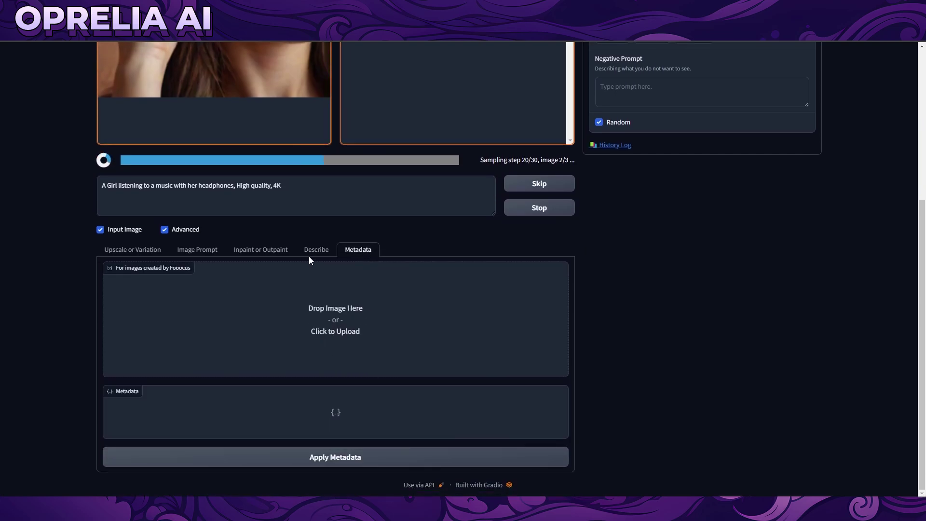
pyautogui.click(287, 253)
pyautogui.scroll(-2, 128, 238)
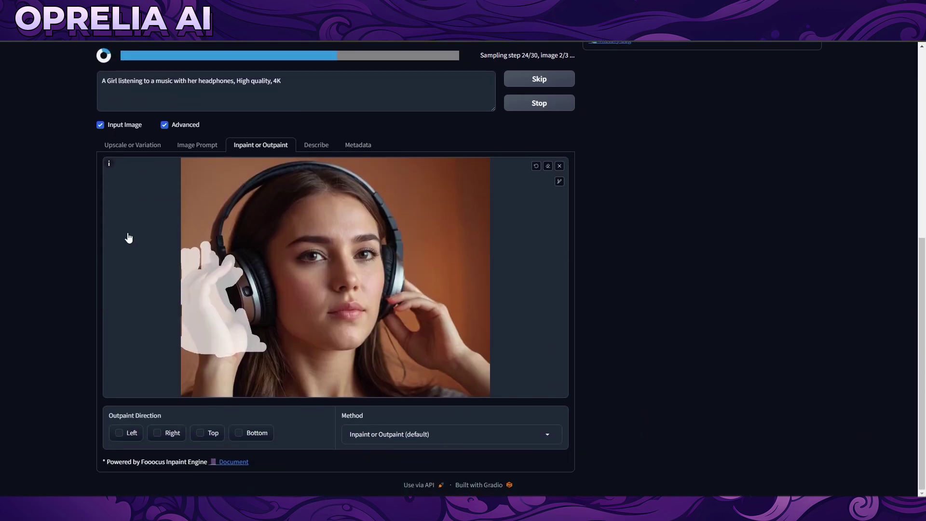
# Step: Show the Upscale or Variation options and enlarge finished images 1 and 2
pyautogui.click(141, 144)
pyautogui.scroll(7, 446, 346)
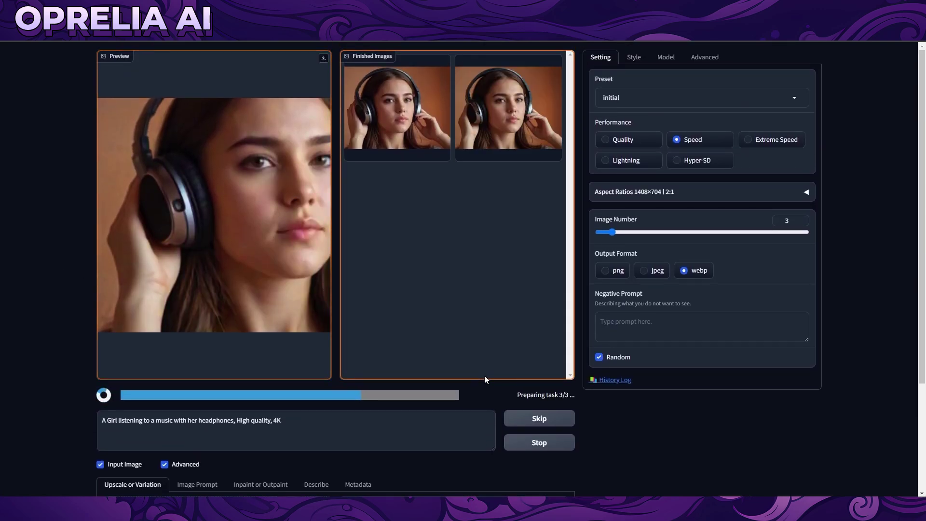
pyautogui.click(410, 121)
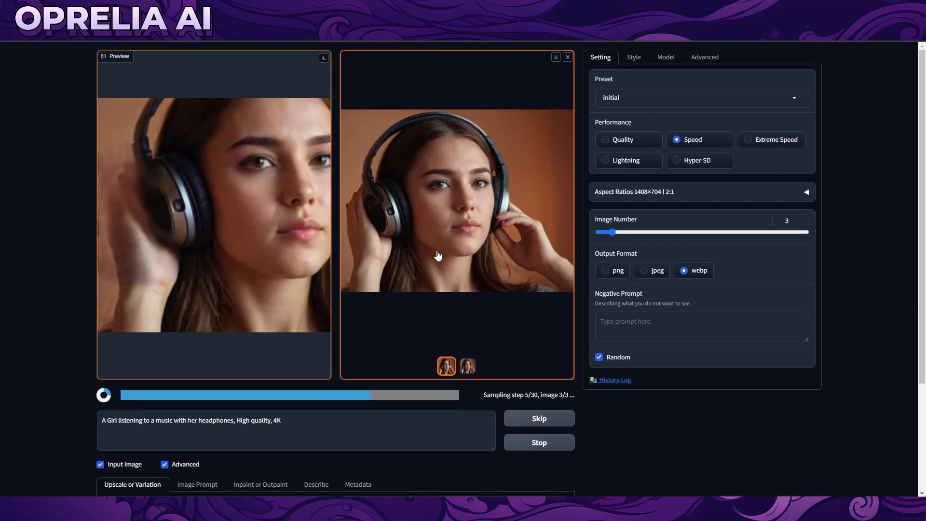
pyautogui.click(467, 368)
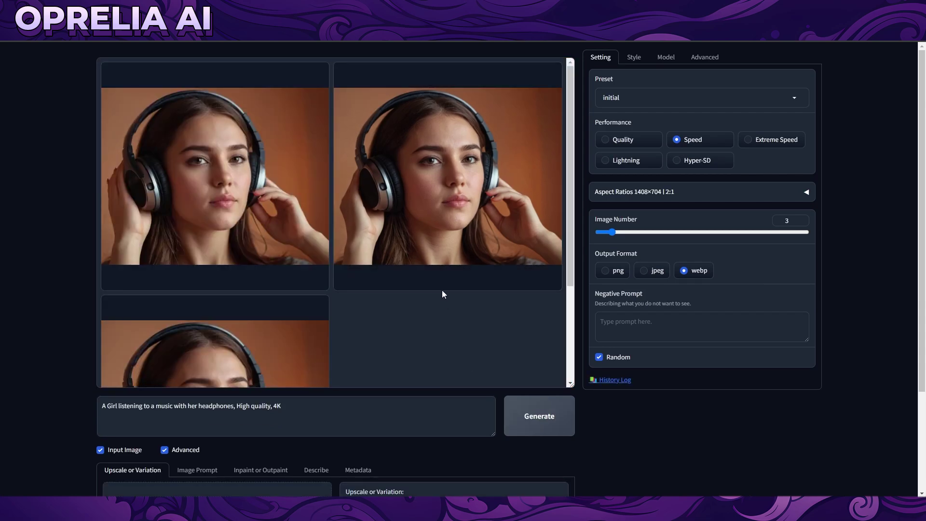
pyautogui.scroll(-3, 444, 302)
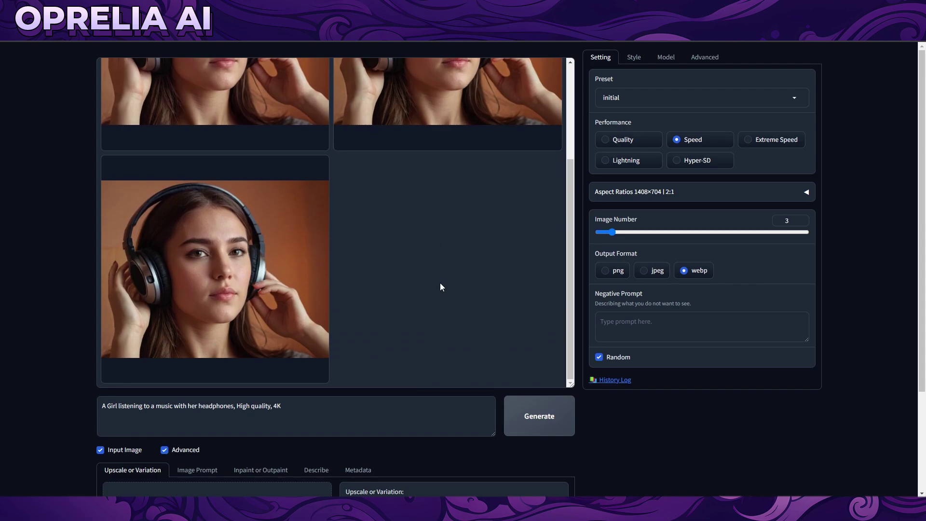
pyautogui.scroll(3, 441, 299)
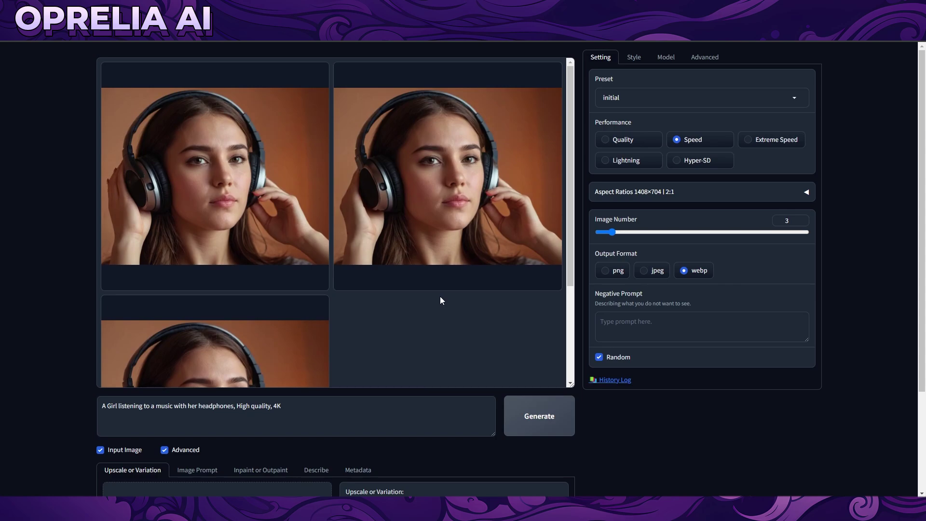
pyautogui.click(634, 58)
pyautogui.click(603, 58)
# Step: Expand the Aspect Ratios list in the Setting tab, keeping 1408×704 selected
pyautogui.click(699, 200)
pyautogui.scroll(-4, 699, 199)
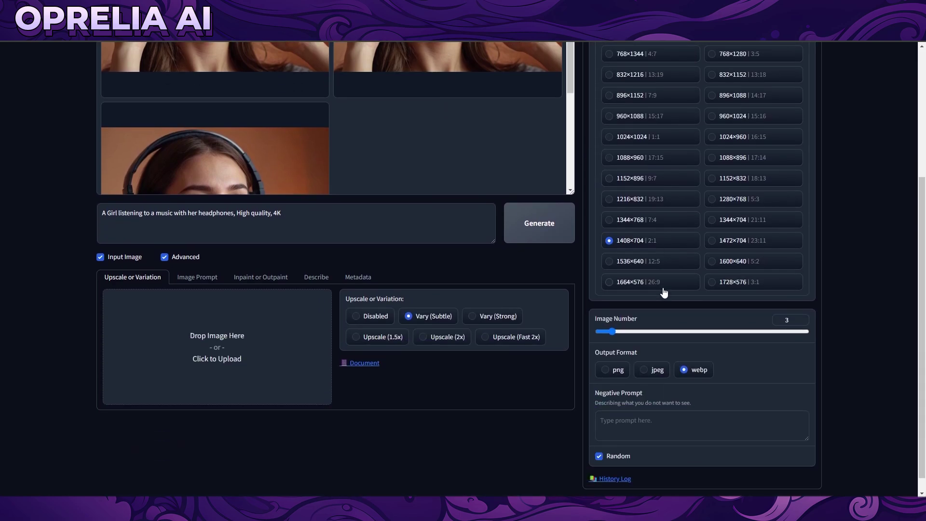
pyautogui.scroll(1, 664, 292)
pyautogui.scroll(-2, 661, 289)
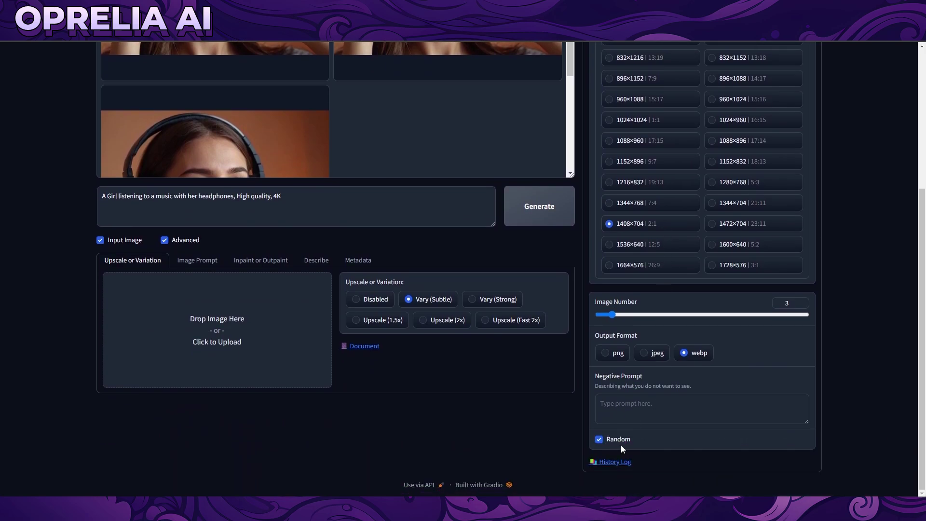
# Step: Select the Negative Prompt box, then hide the advanced settings panel
pyautogui.click(598, 408)
pyautogui.click(163, 240)
pyautogui.scroll(4, 397, 297)
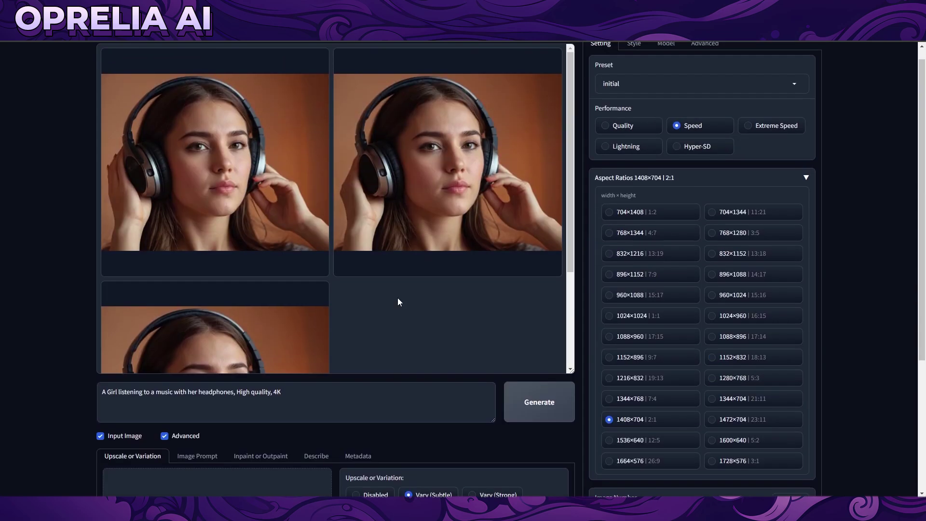
pyautogui.scroll(-2, 398, 297)
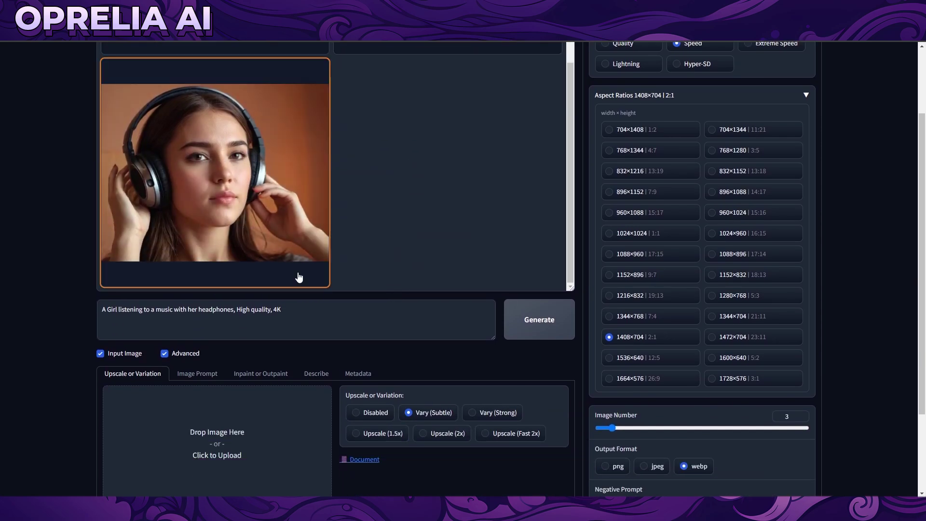
pyautogui.scroll(-2, 614, 392)
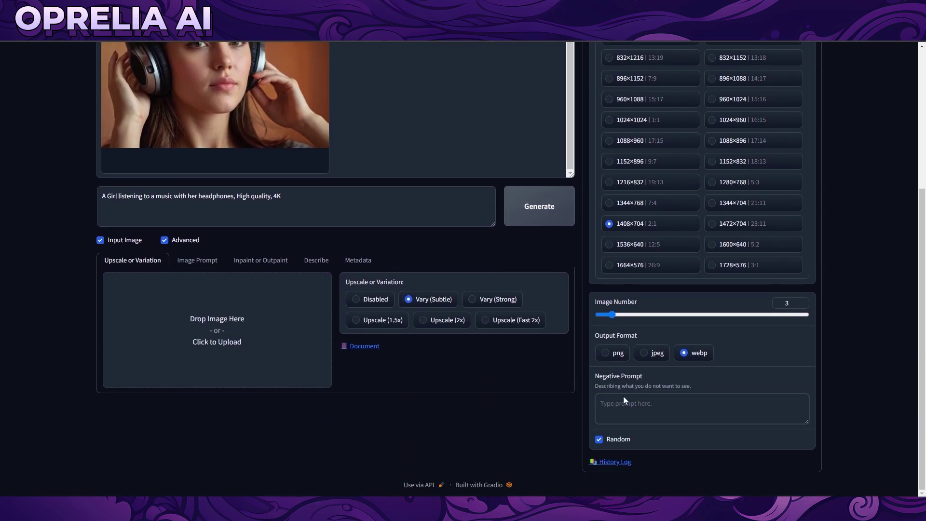
pyautogui.scroll(4, 783, 409)
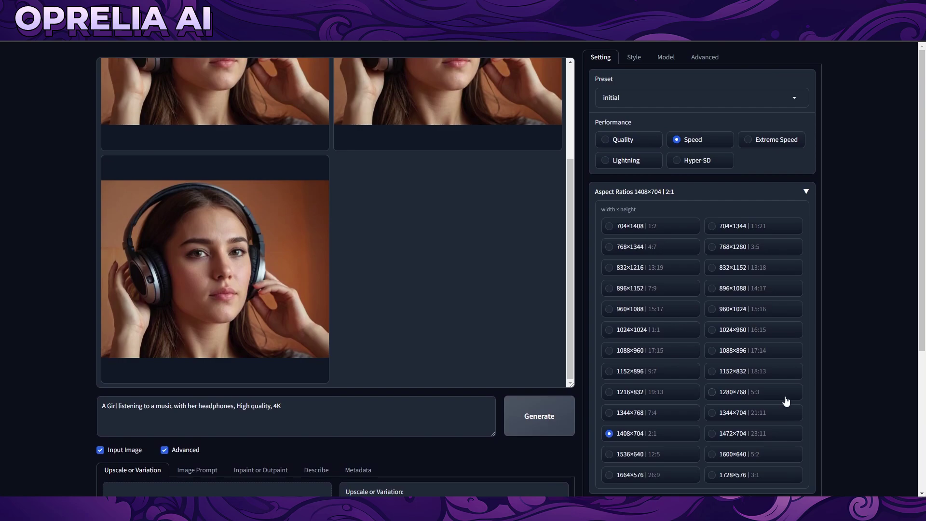